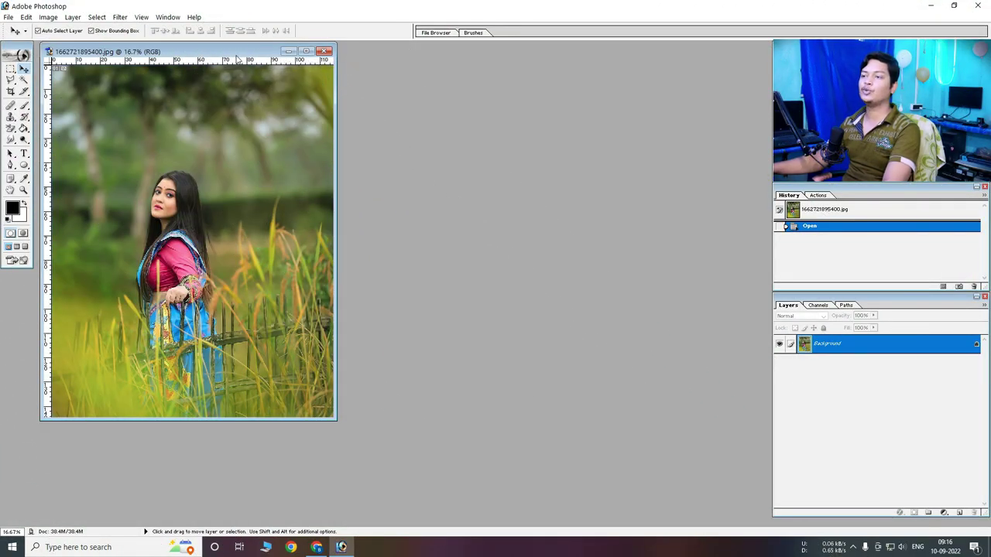
Maximize the portrait's document window and zoom so the whole photo fits centred
left_click_drag(232, 51, 378, 54)
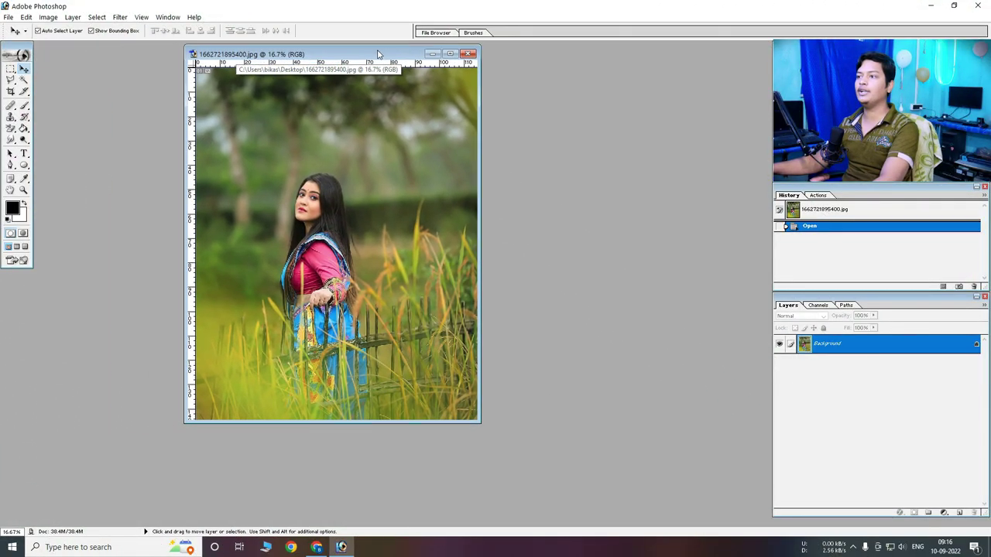
left_click(448, 55)
key("ctrl+plus")
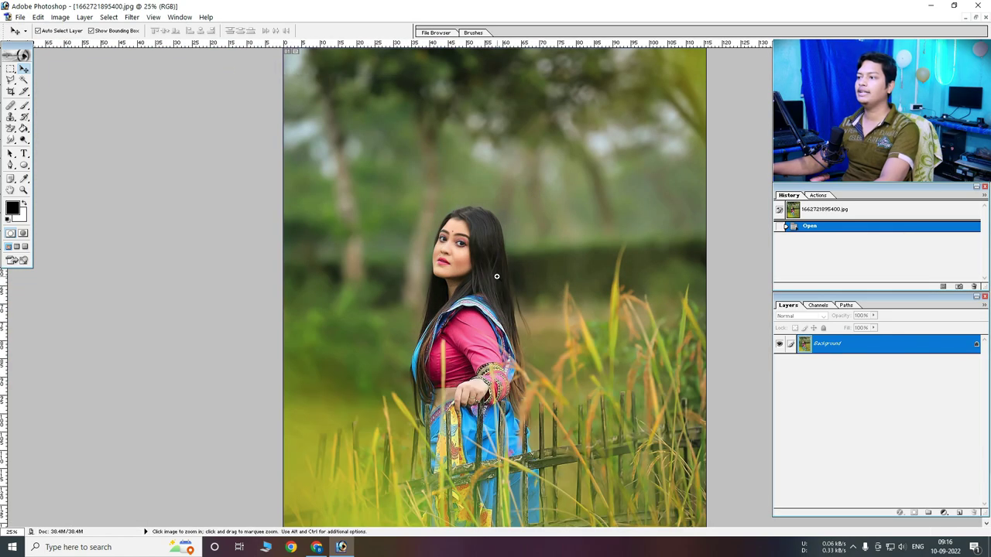
key("ctrl+minus")
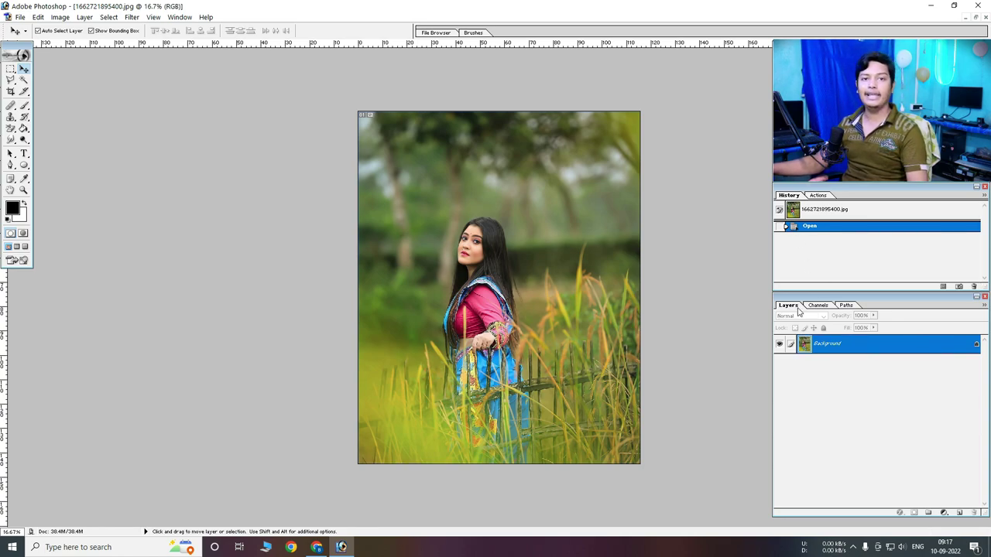
left_click(180, 17)
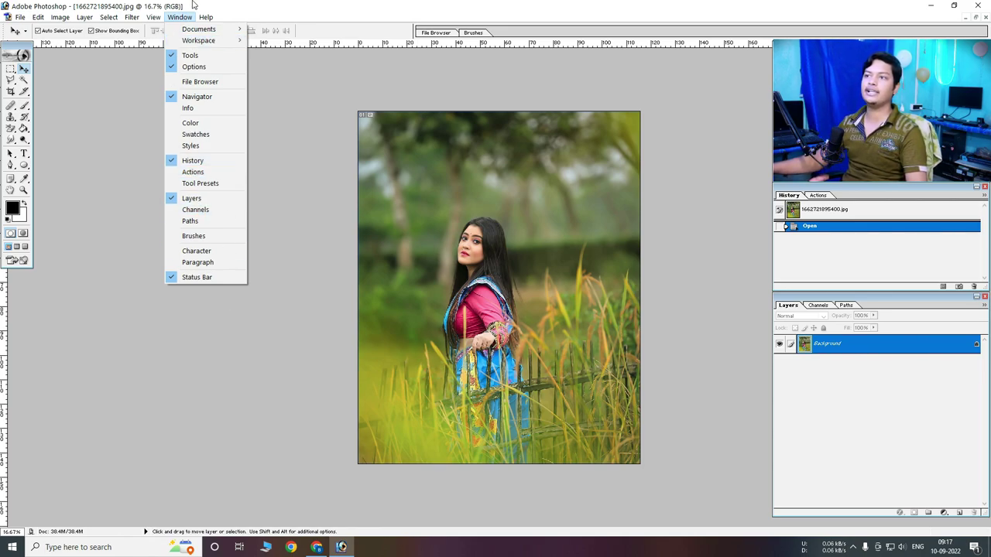
Duplicate the Background layer via its layer menu to create Background copy above it
left_click(249, 4)
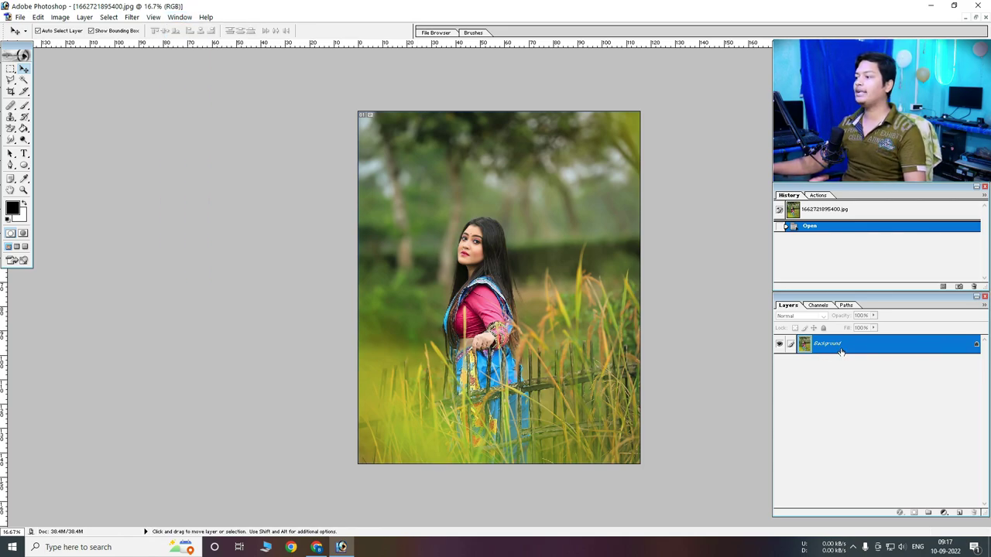
key("ctrl+j")
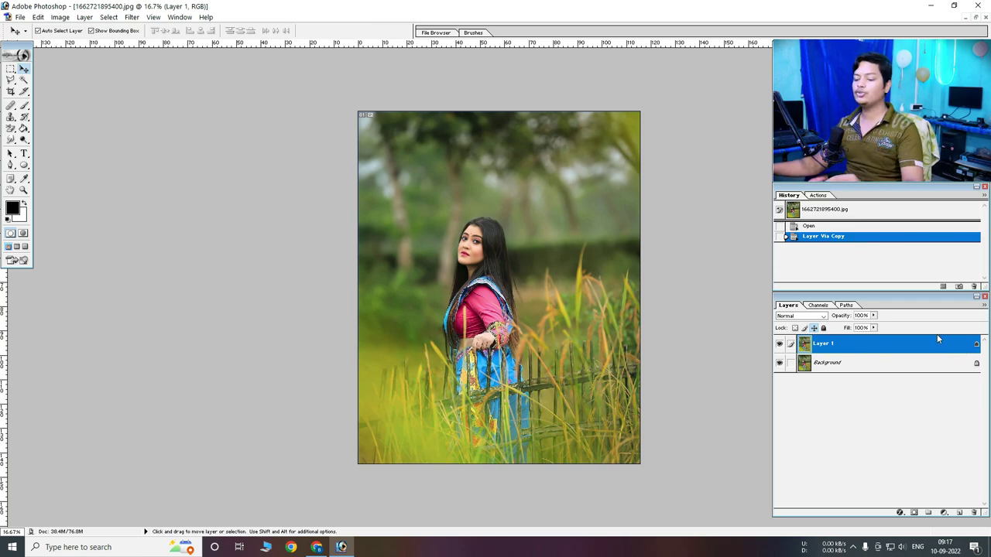
key("ctrl+z")
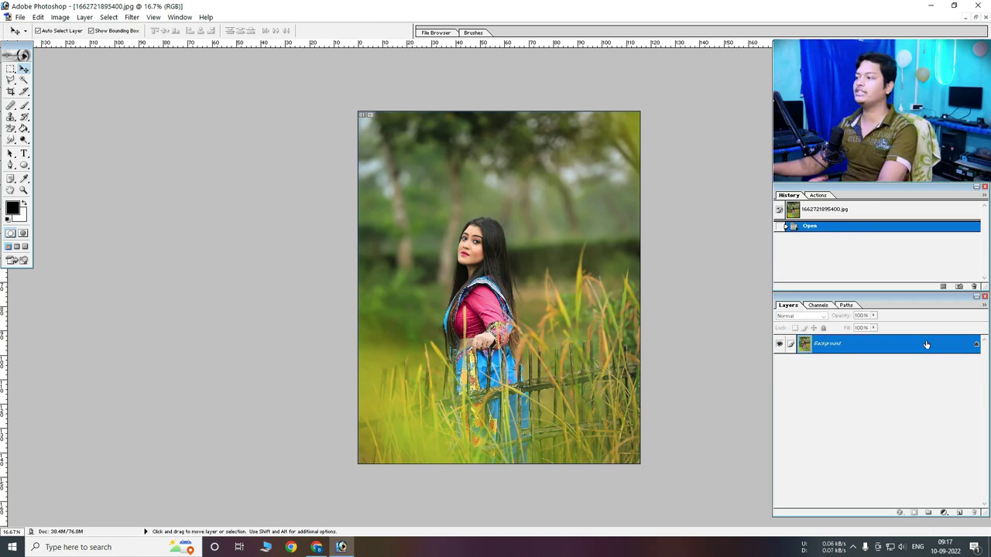
right_click(849, 346)
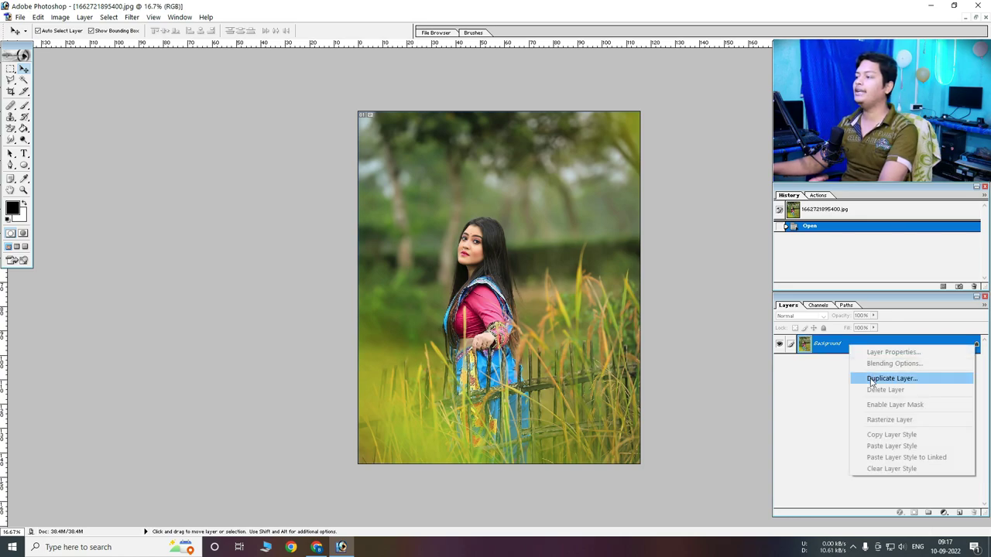
left_click(882, 377)
left_click(435, 168)
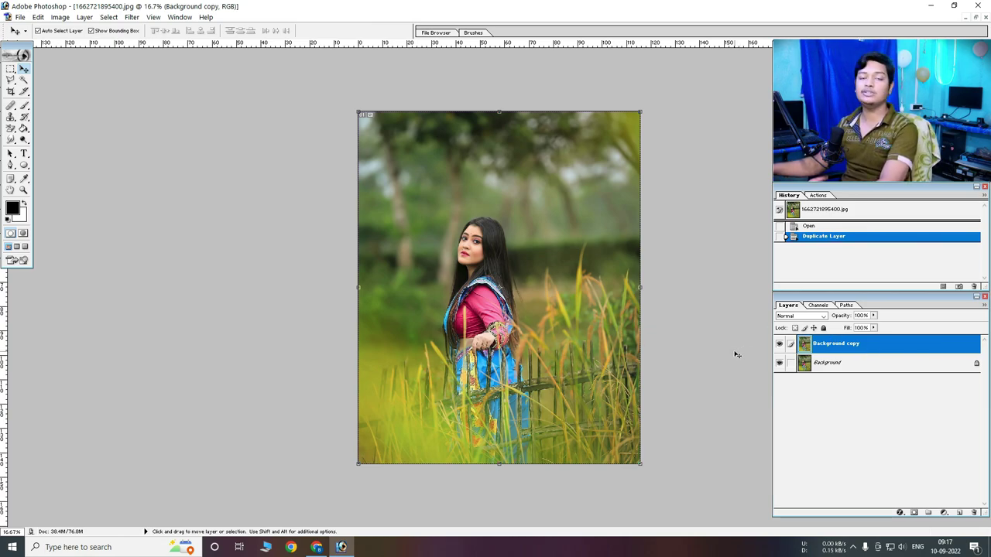
Add a Hue/Saturation adjustment layer and zoom in centred on the woman
left_click(942, 513)
left_click(921, 432)
left_click(439, 202)
left_click_drag(514, 272, 514, 226)
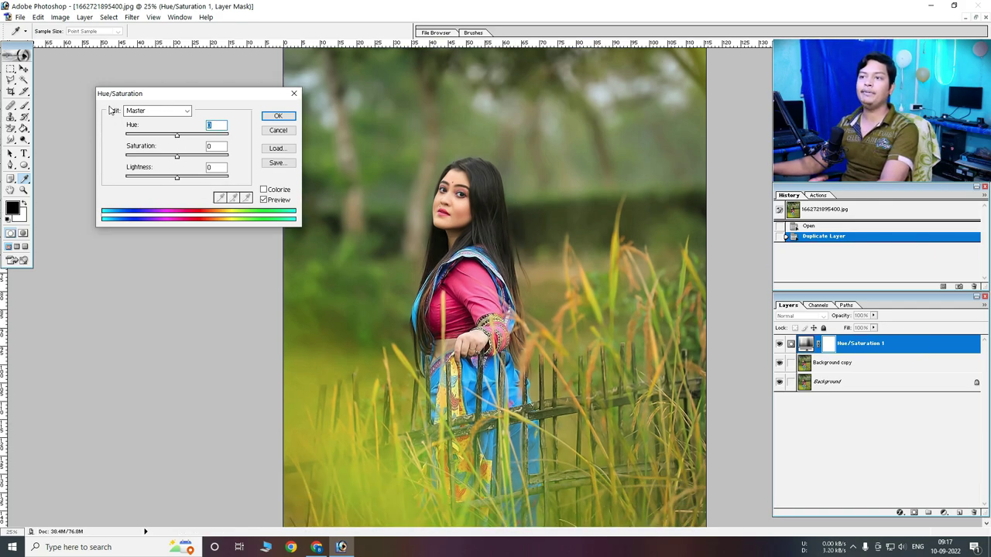
Set the Yellows to Saturation -100, Hue +11 and Lightness -10
left_click(153, 114)
left_click(161, 144)
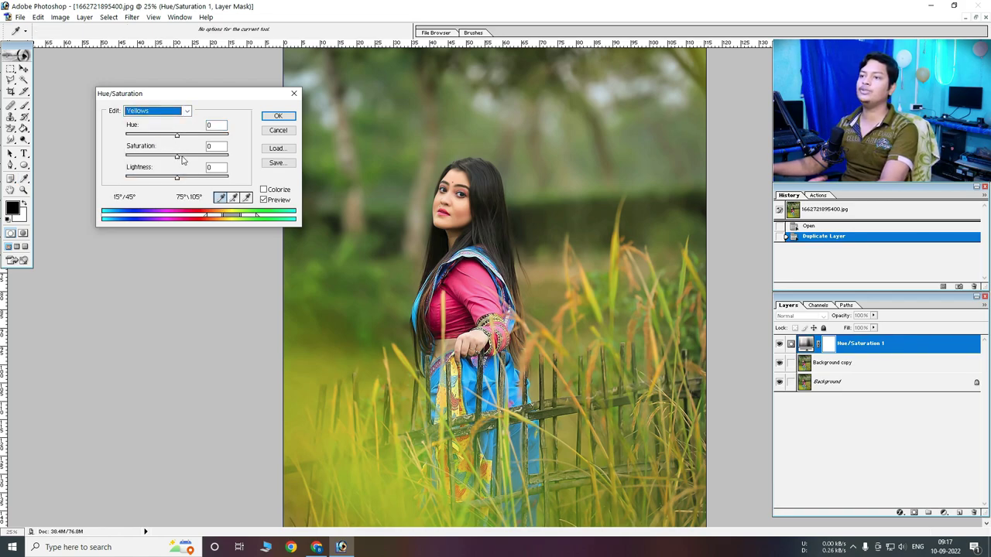
left_click_drag(183, 160, 40, 159)
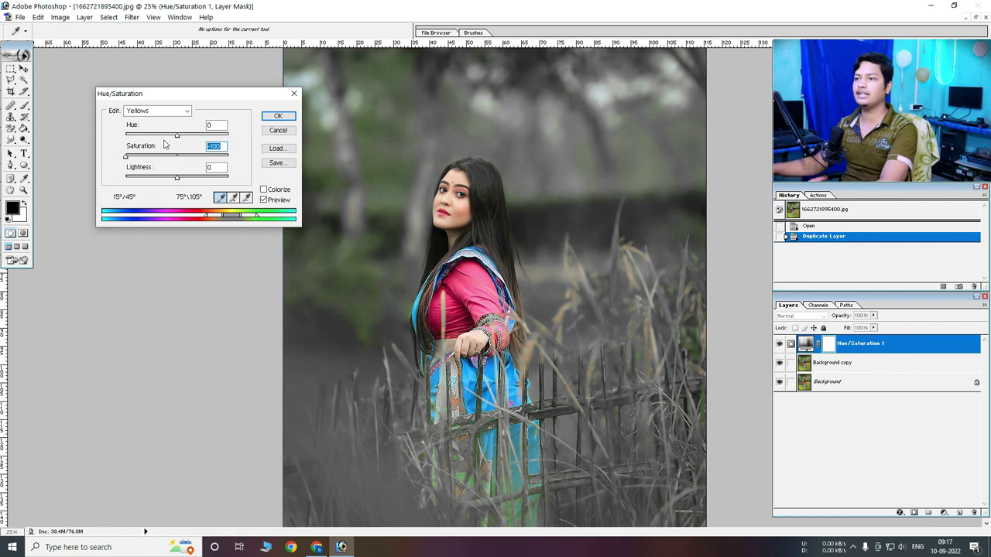
left_click_drag(189, 140, 166, 140)
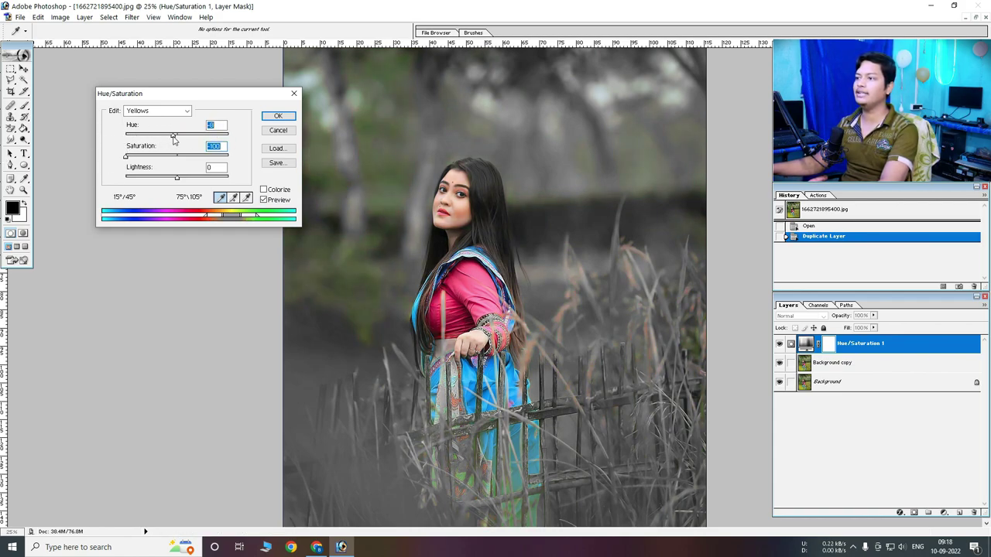
left_click_drag(189, 136, 184, 137)
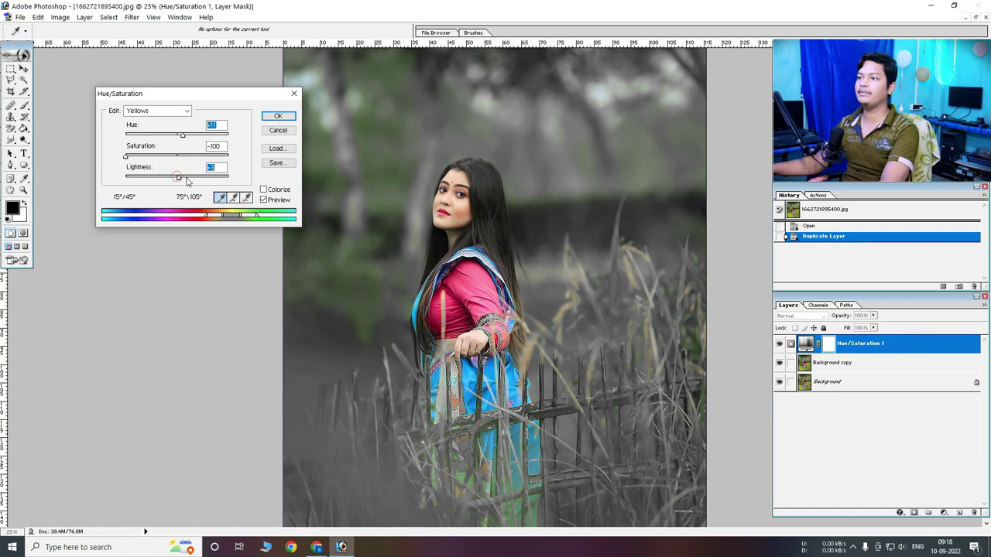
left_click_drag(186, 181, 174, 179)
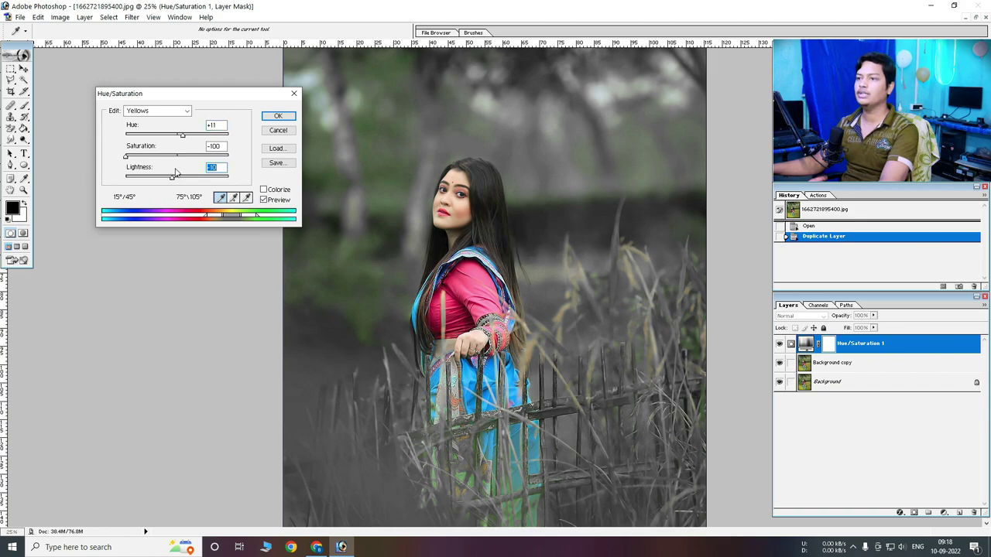
left_click(184, 111)
left_click(171, 146)
left_click(155, 110)
Set the Greens to Saturation -100, Hue +180 and Lightness +50
left_click(165, 146)
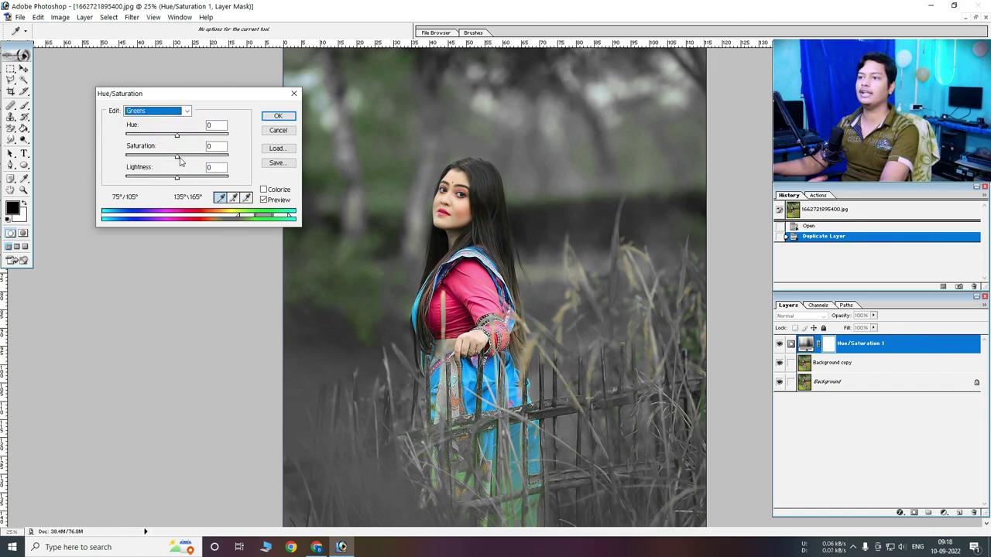
left_click_drag(178, 157, 126, 158)
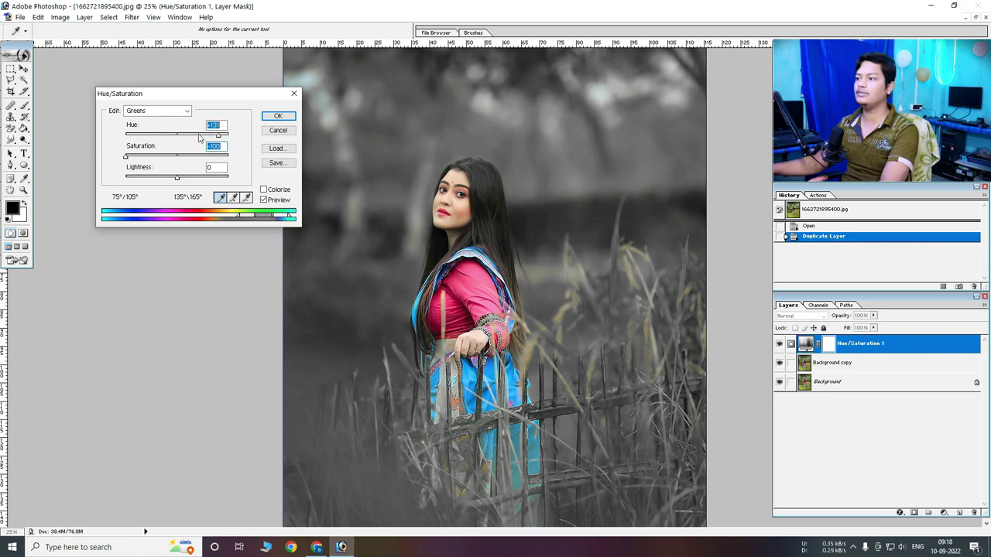
mouse_move(189, 130)
left_mouse_down()
mouse_move(173, 137)
mouse_move(204, 136)
left_mouse_up()
left_click_drag(99, 131, 229, 136)
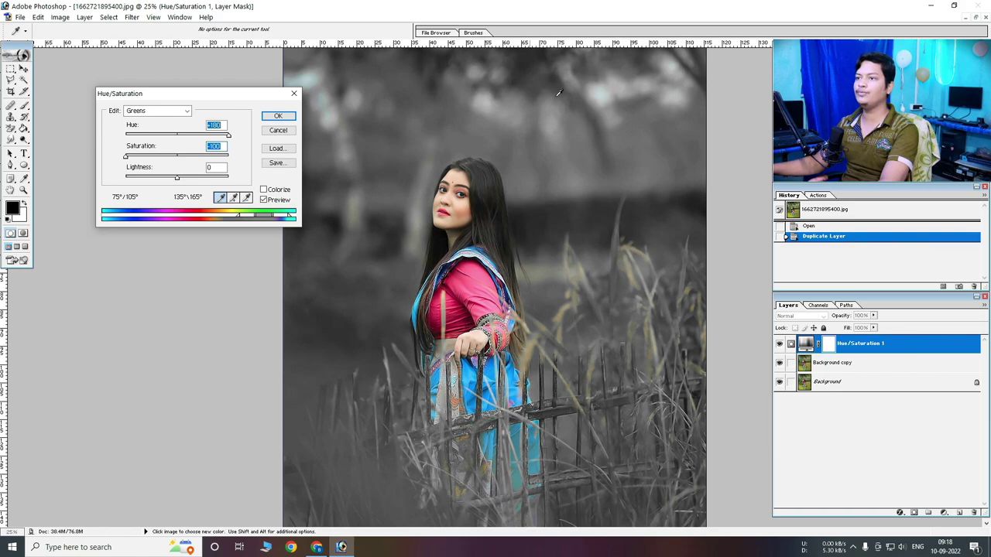
left_click_drag(180, 178, 203, 175)
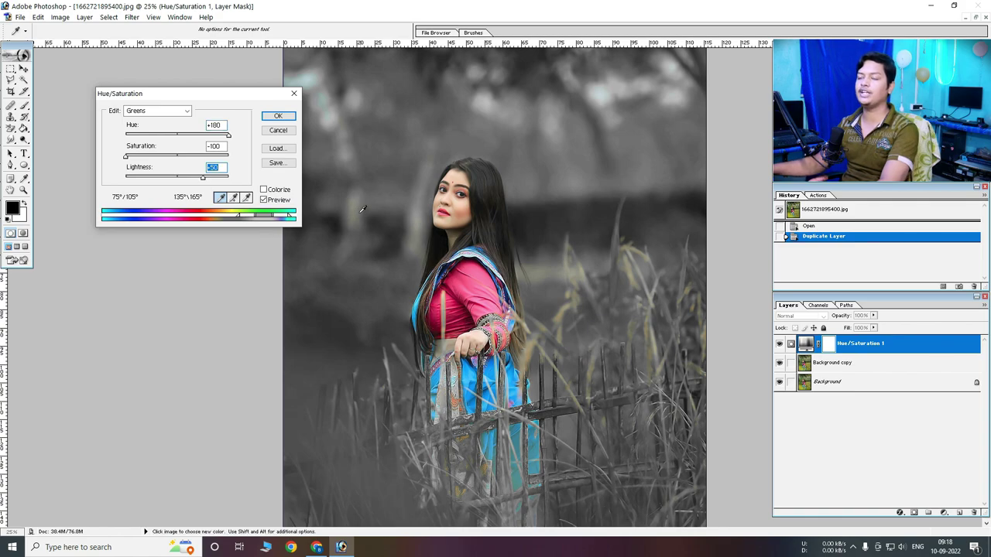
left_click(155, 111)
left_click(151, 146)
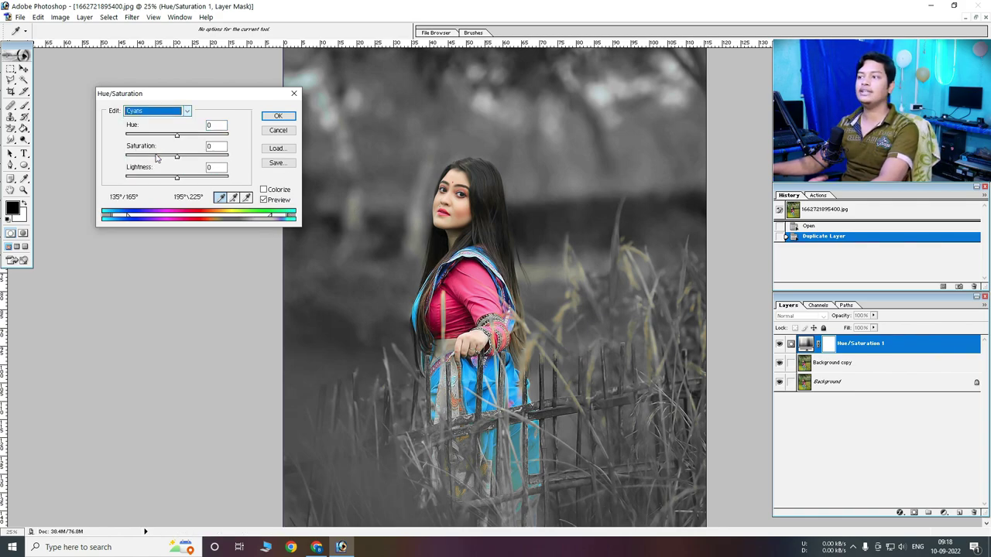
Set the Cyans to Hue +20, Saturation +20 and Lightness about +20
left_click_drag(176, 135, 188, 135)
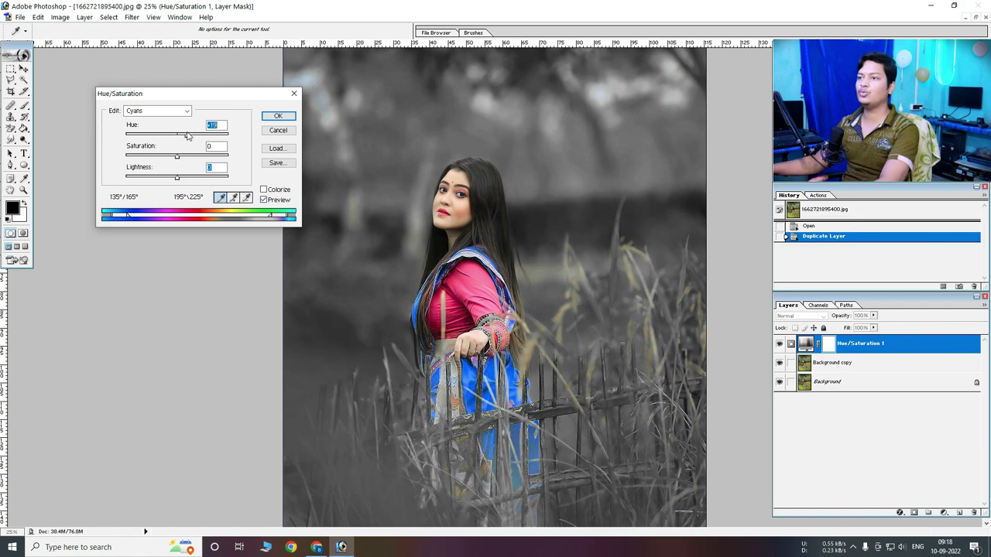
left_click(187, 156)
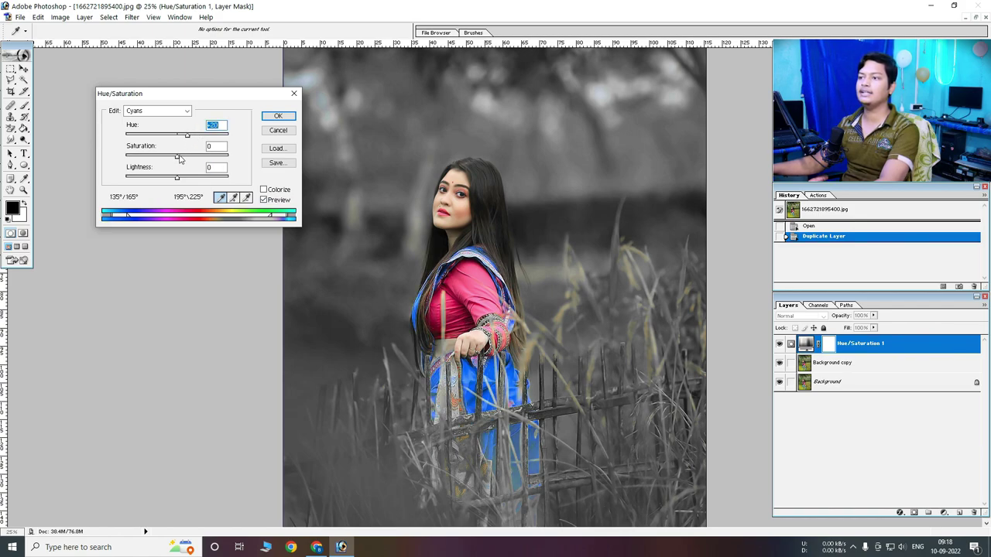
left_click_drag(185, 158, 186, 159)
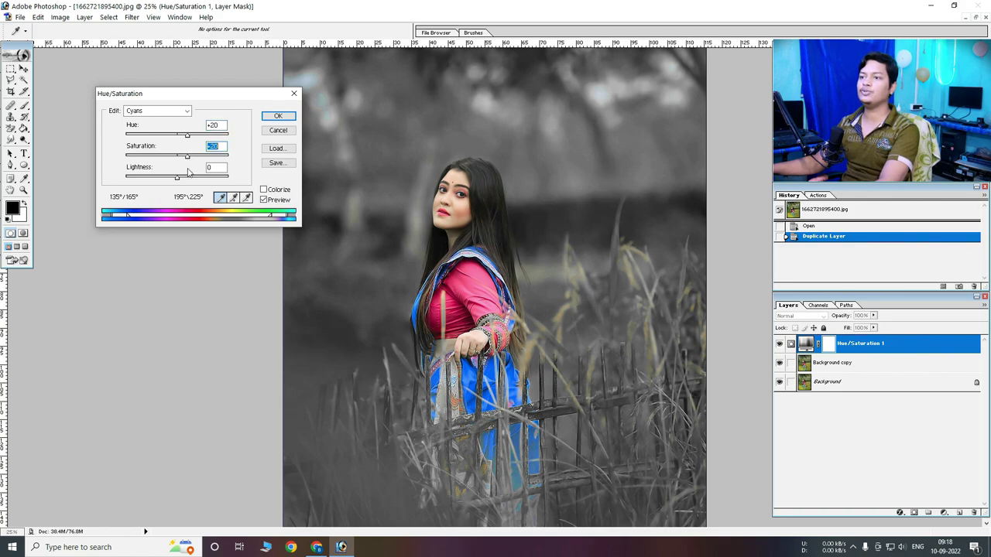
left_click(187, 178)
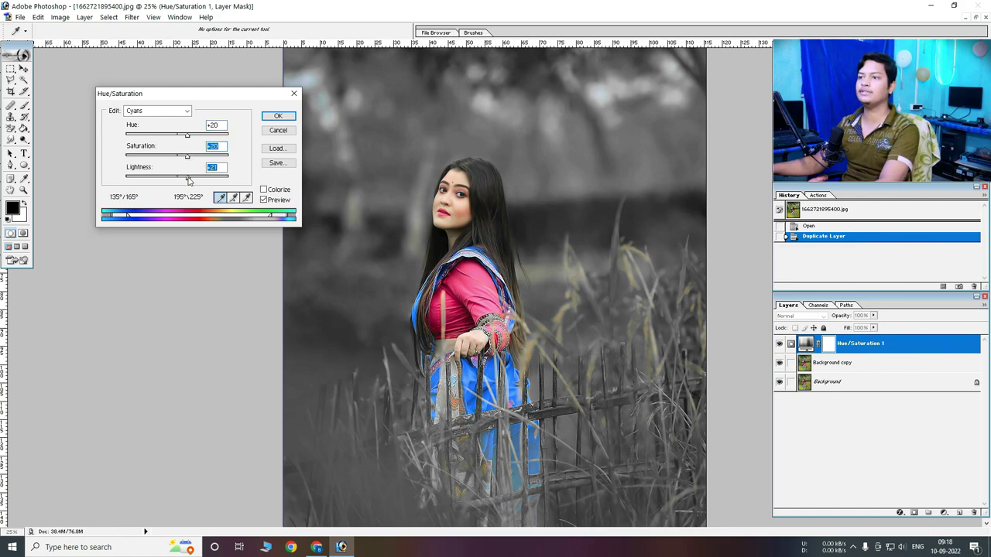
left_click_drag(188, 178, 186, 178)
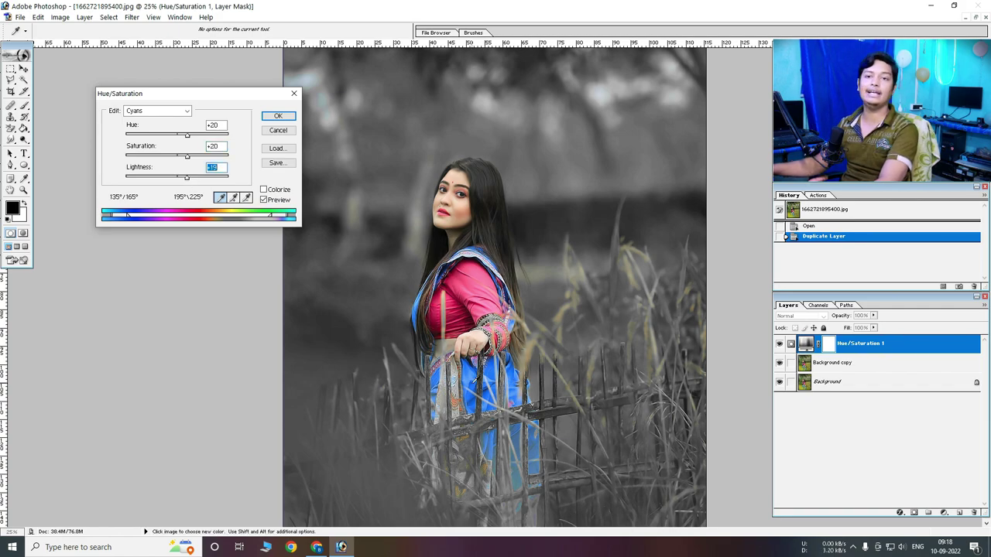
left_click(159, 111)
Boost the Magentas to Saturation +50 and commit the Hue/Saturation adjustment
key("Down")
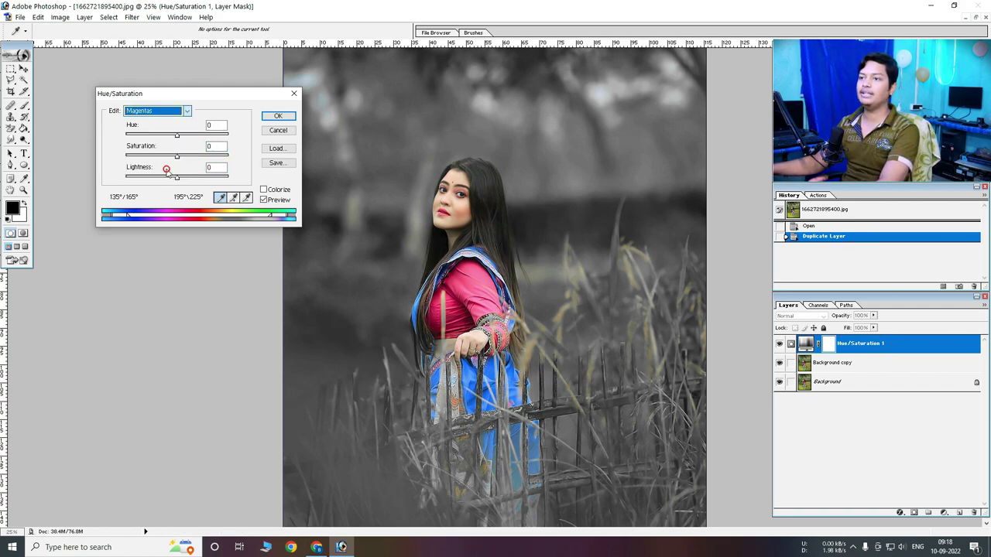
key("Down")
key("Down")
key("Down")
key("Down")
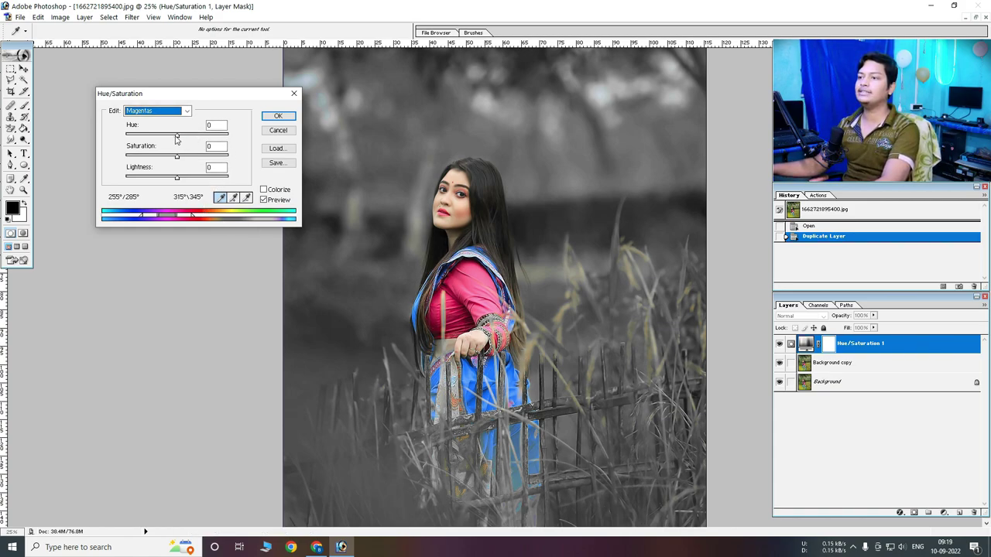
mouse_move(176, 156)
left_mouse_down()
mouse_move(213, 155)
mouse_move(217, 166)
mouse_move(207, 163)
left_mouse_up()
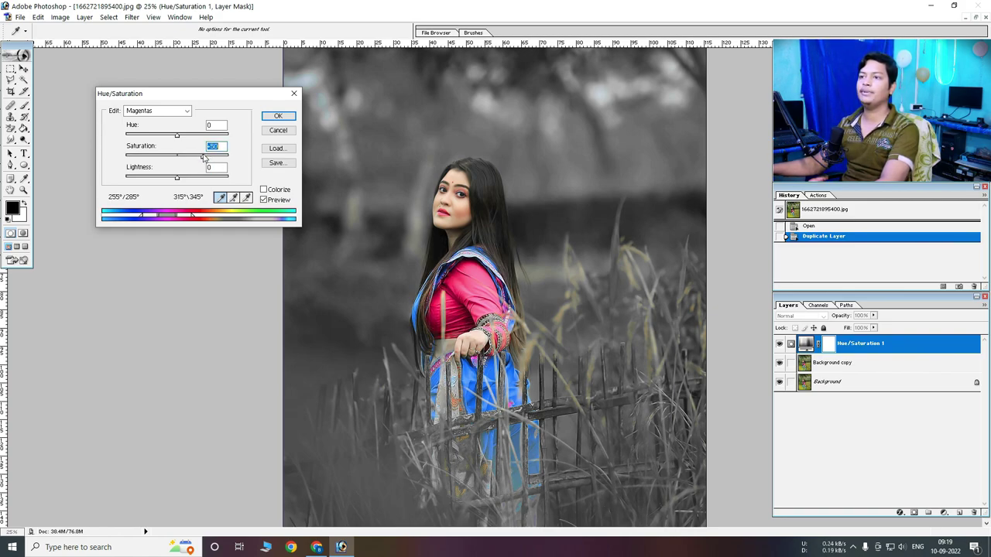
left_click(178, 111)
left_click(186, 111)
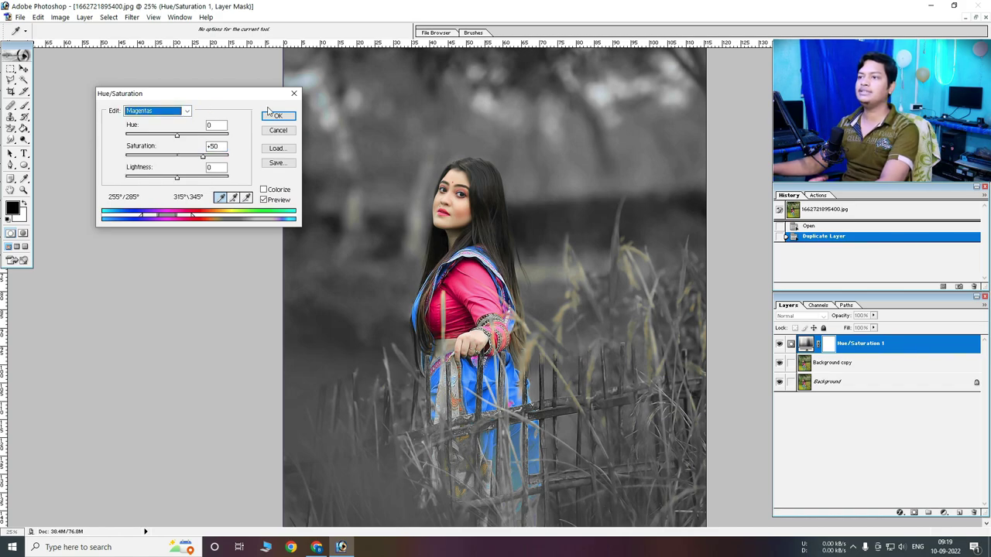
left_click(276, 116)
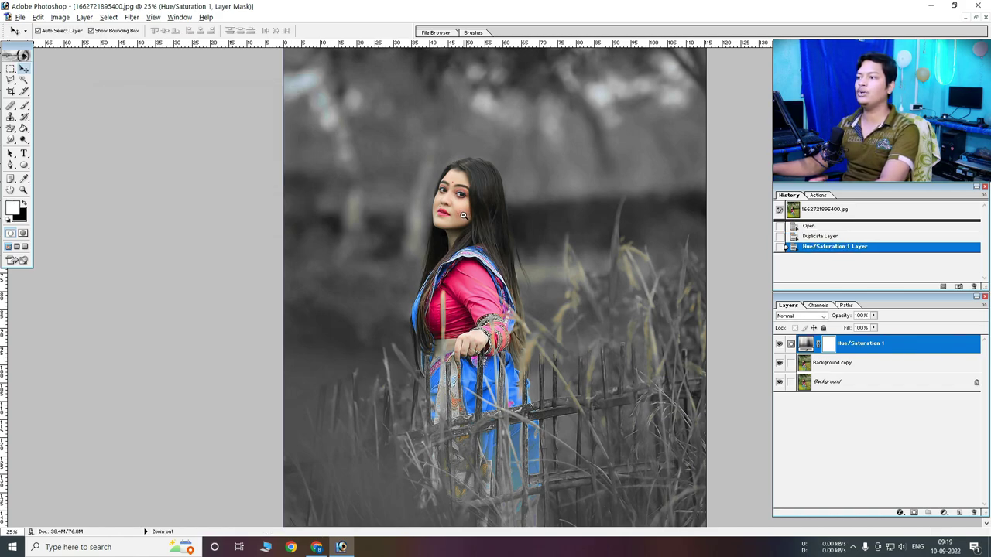
Toggle the Hue/Saturation layer's visibility to compare the photo before and after
key("ctrl+minus")
left_click(779, 342)
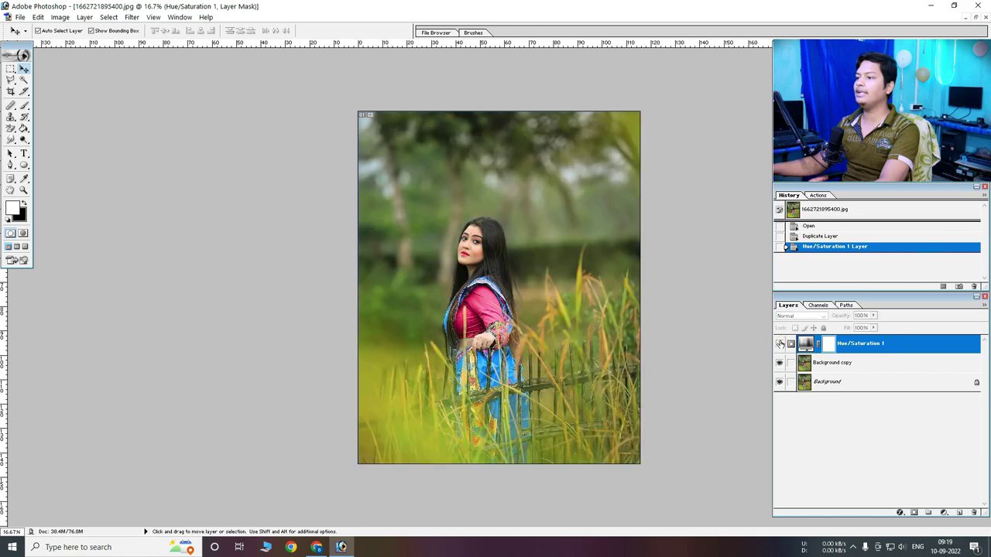
left_click(779, 343)
key("ctrl+plus")
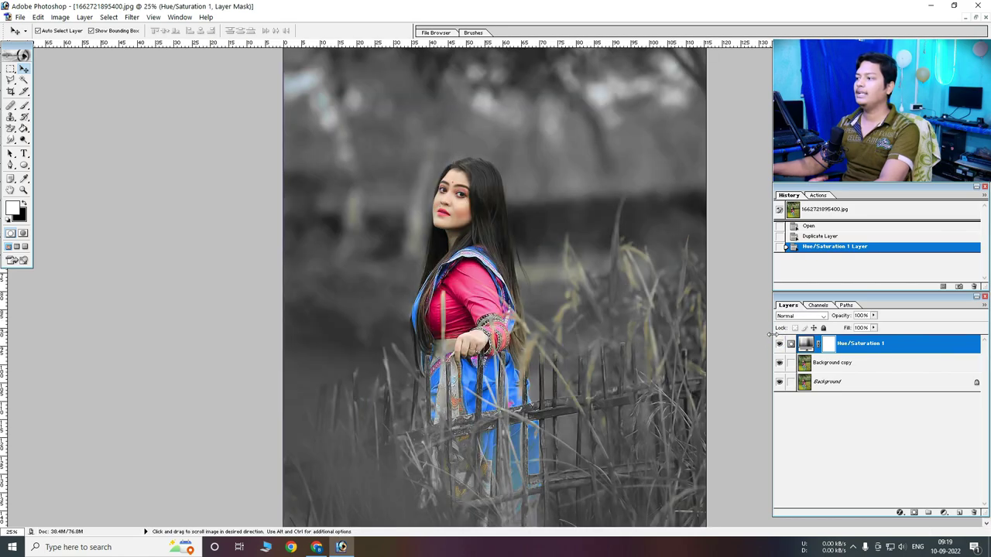
double_click(805, 343)
Give the Yellows a warm brown tint with Hue -20 and raised Lightness
left_click(155, 111)
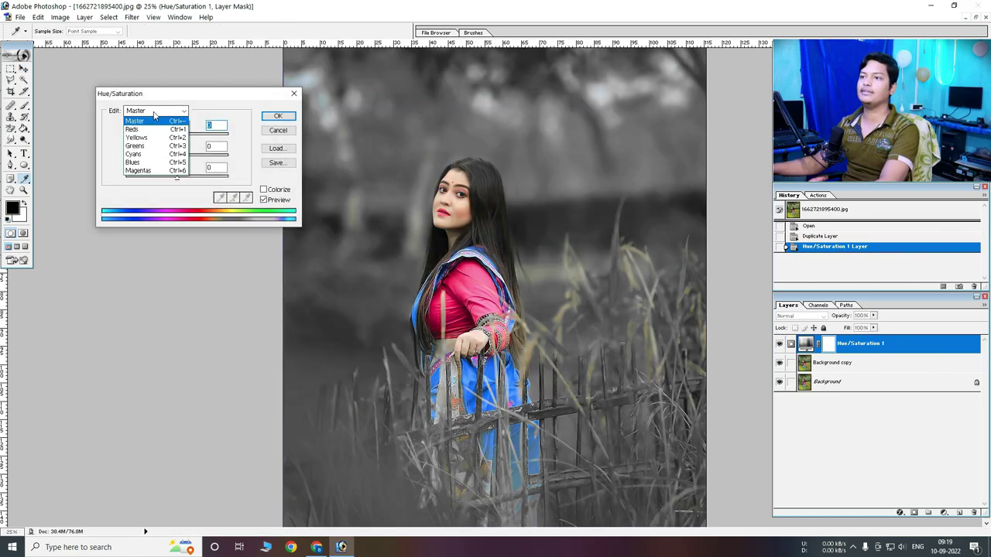
left_click(155, 132)
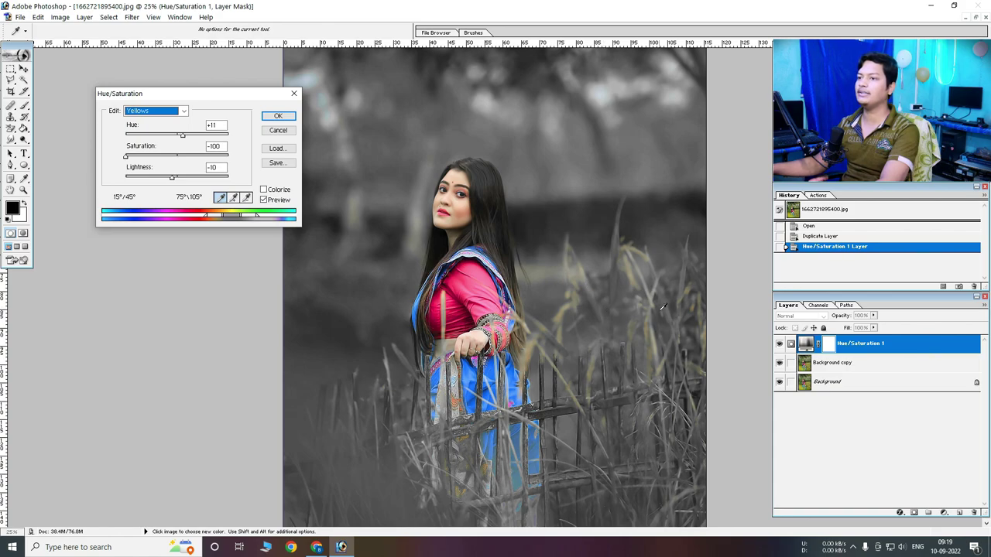
left_click_drag(182, 135, 17, 144)
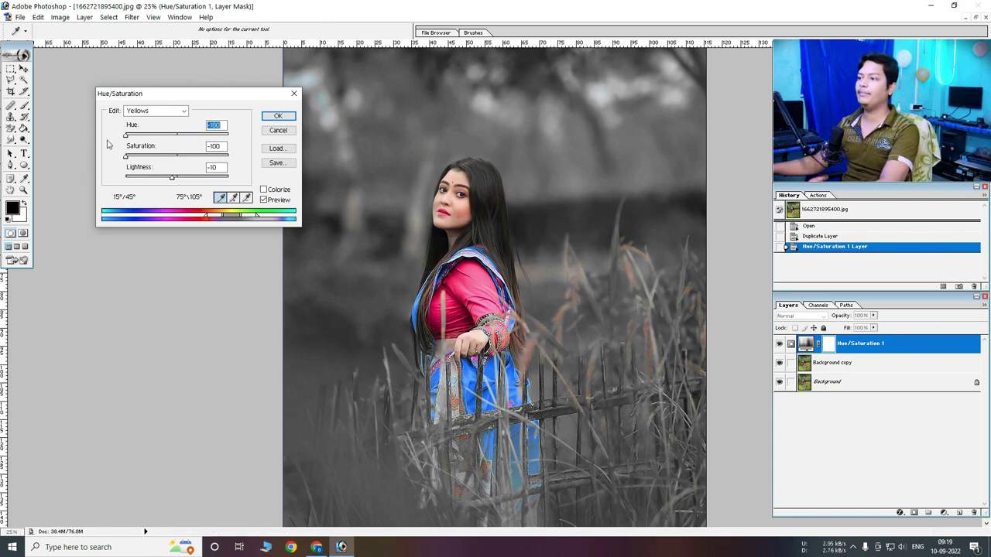
left_click_drag(105, 155, 165, 156)
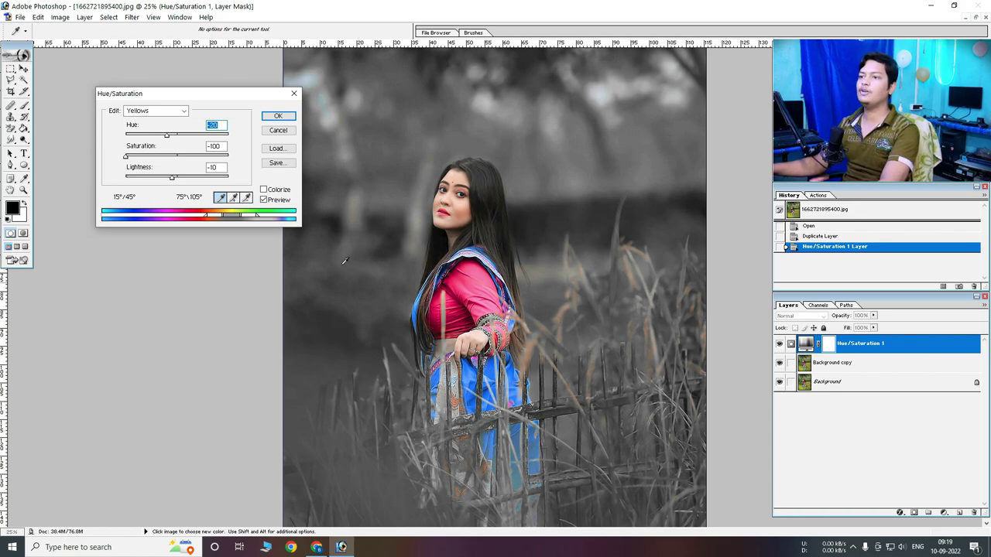
left_click_drag(172, 179, 188, 180)
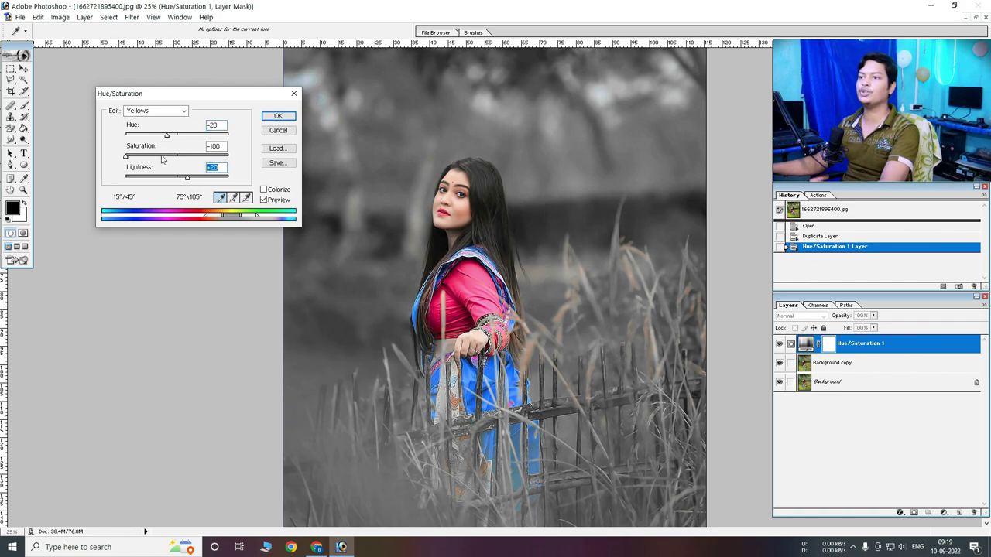
Set the Reds to Hue 0, Saturation +12 and Lightness +12, then commit
left_click(183, 111)
left_click(175, 128)
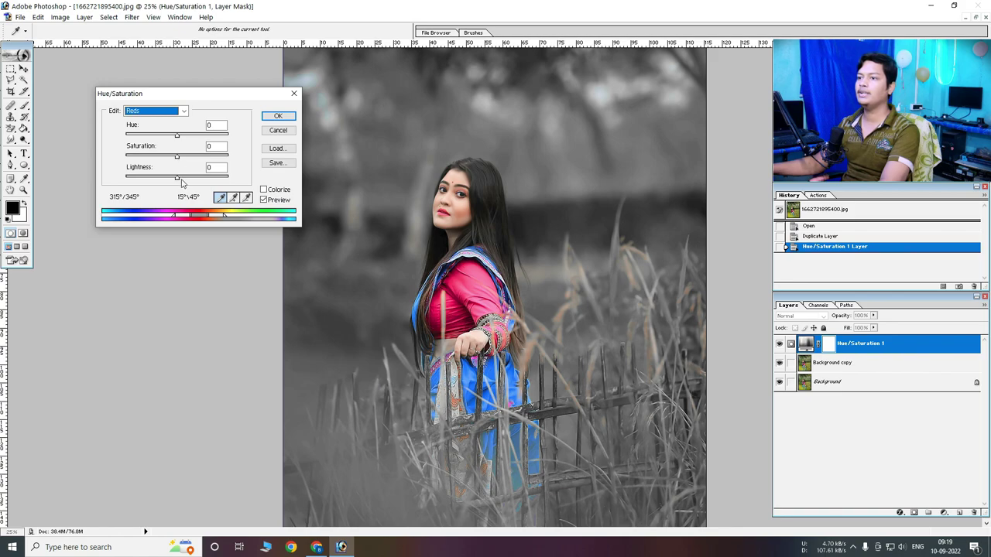
left_click_drag(176, 136, 178, 139)
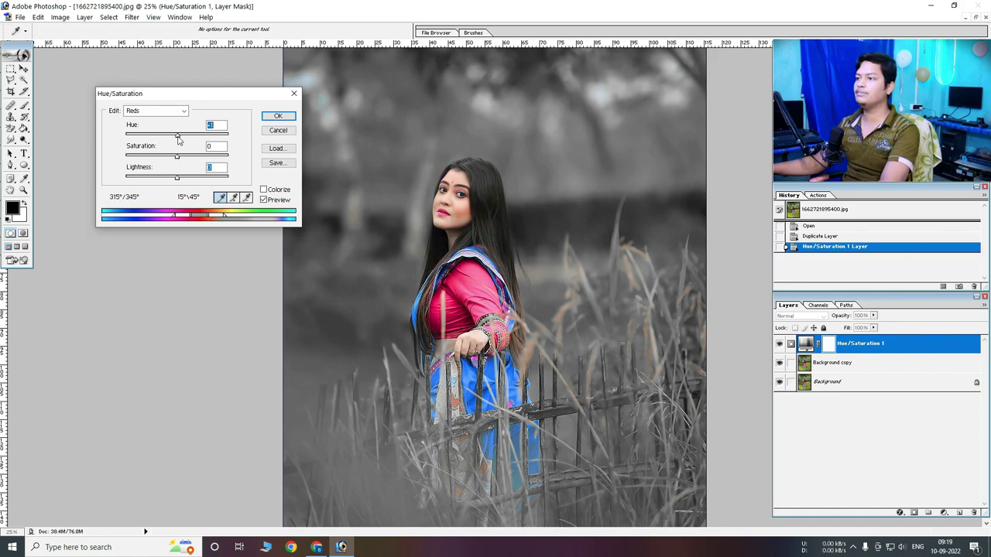
type("0")
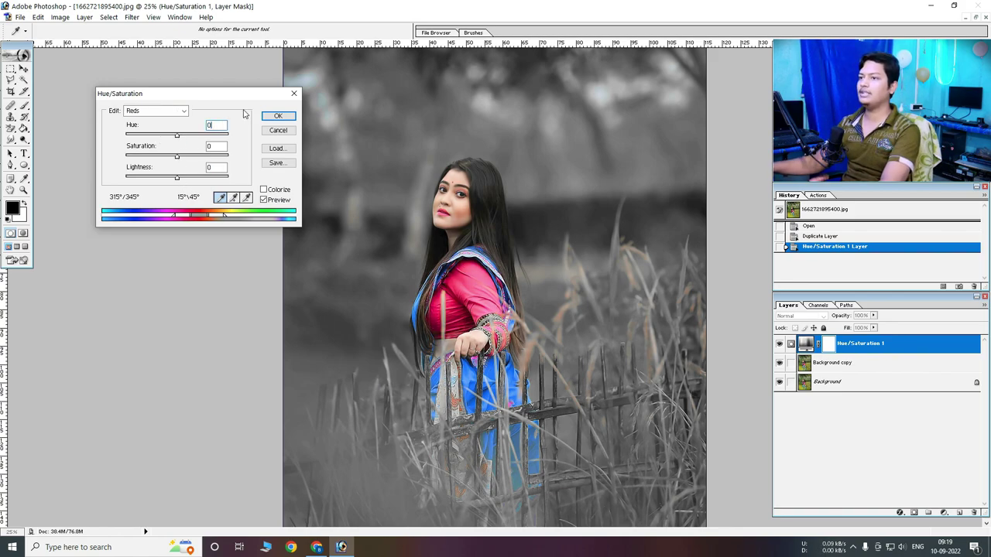
mouse_move(175, 158)
left_mouse_down()
mouse_move(184, 159)
mouse_move(158, 157)
mouse_move(178, 159)
left_mouse_up()
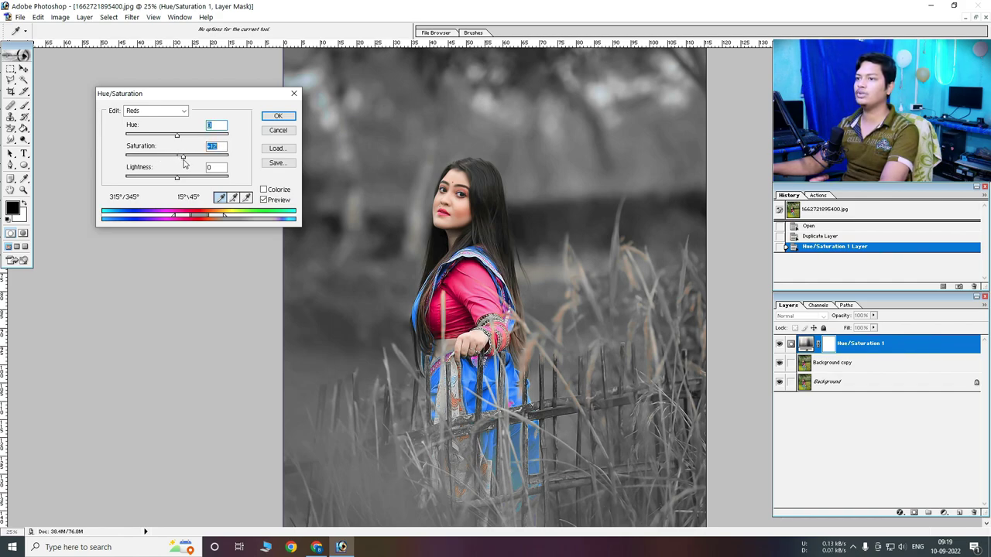
left_click_drag(177, 178, 185, 180)
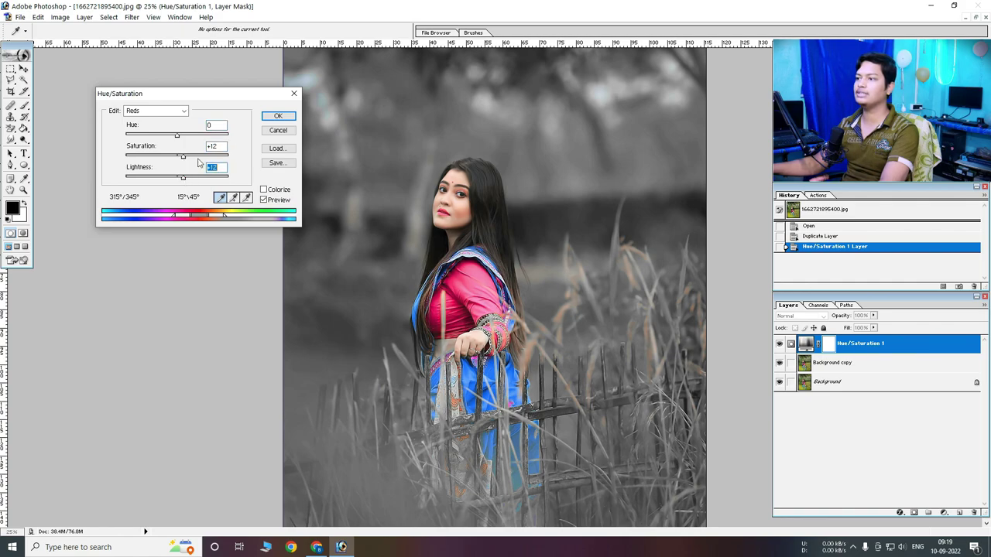
left_click(278, 115)
key("v")
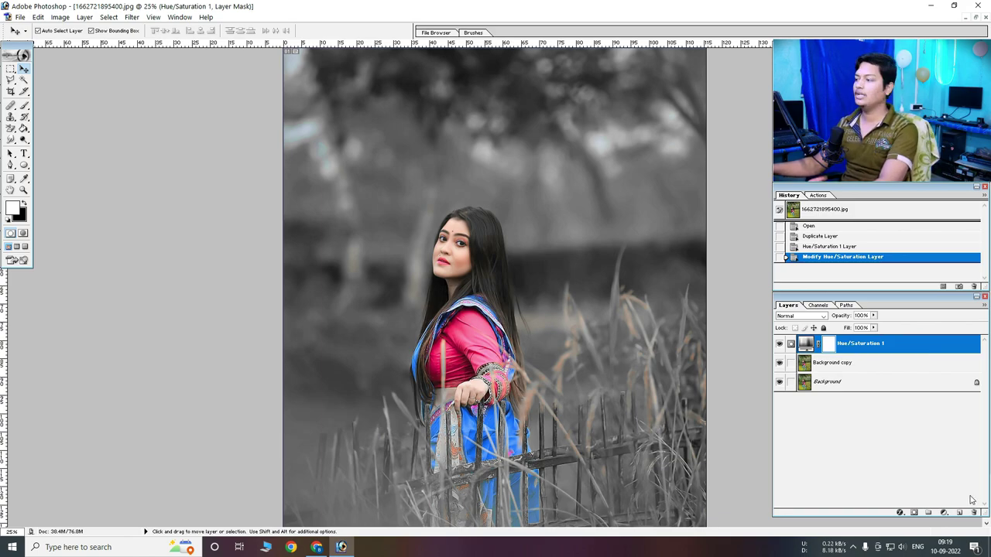
left_click(942, 513)
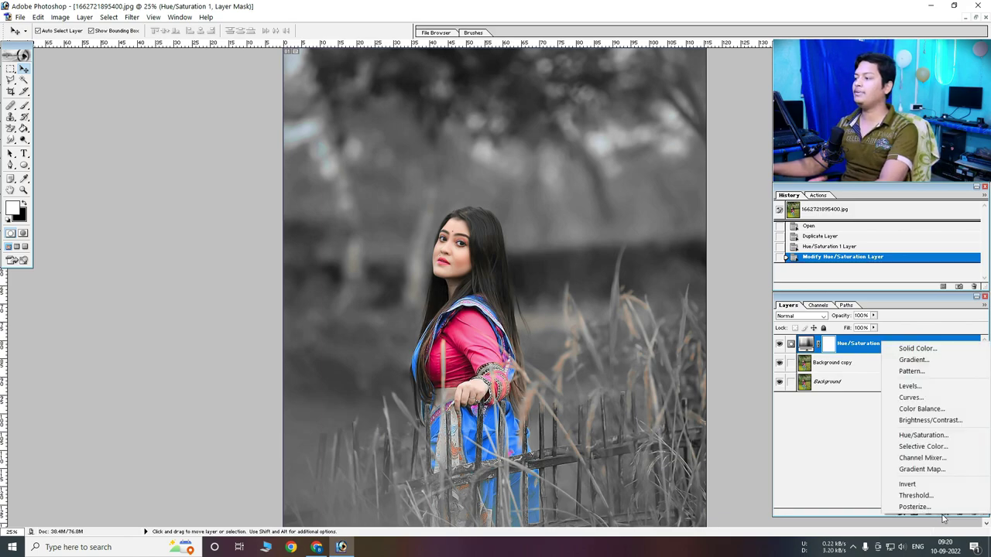
Add a Levels adjustment layer with the white input level lowered to about 223
left_click(931, 393)
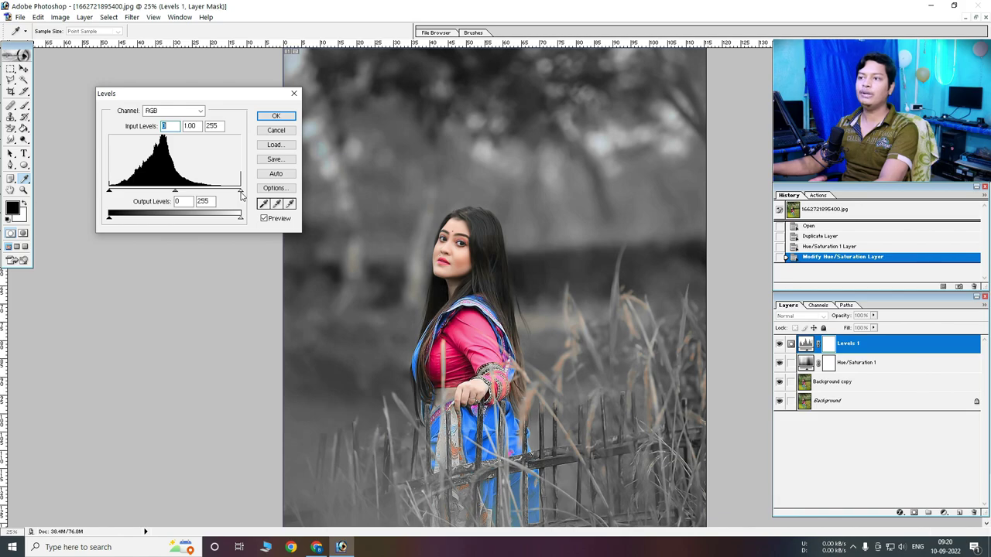
left_click_drag(240, 190, 226, 191)
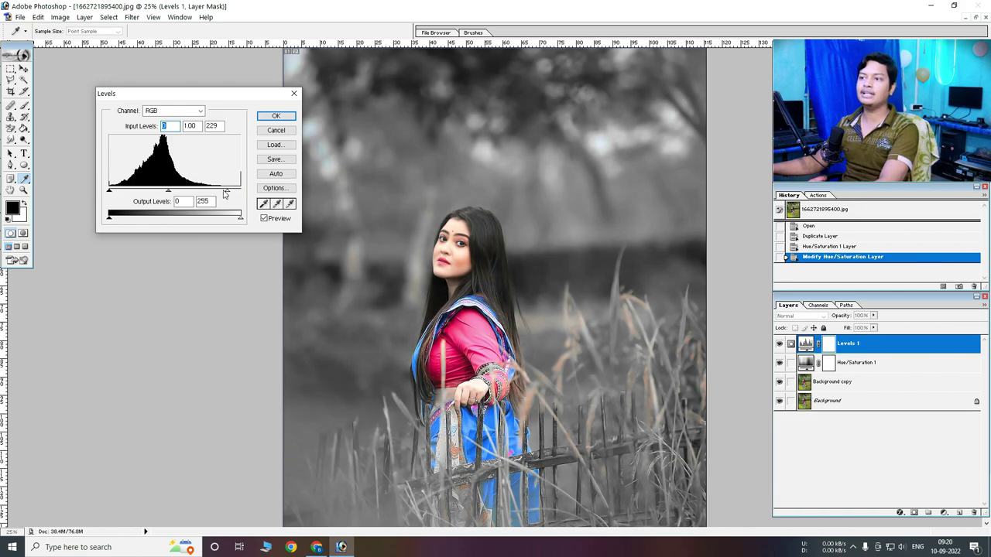
left_click(274, 116)
key("ctrl+minus")
key("ctrl+l")
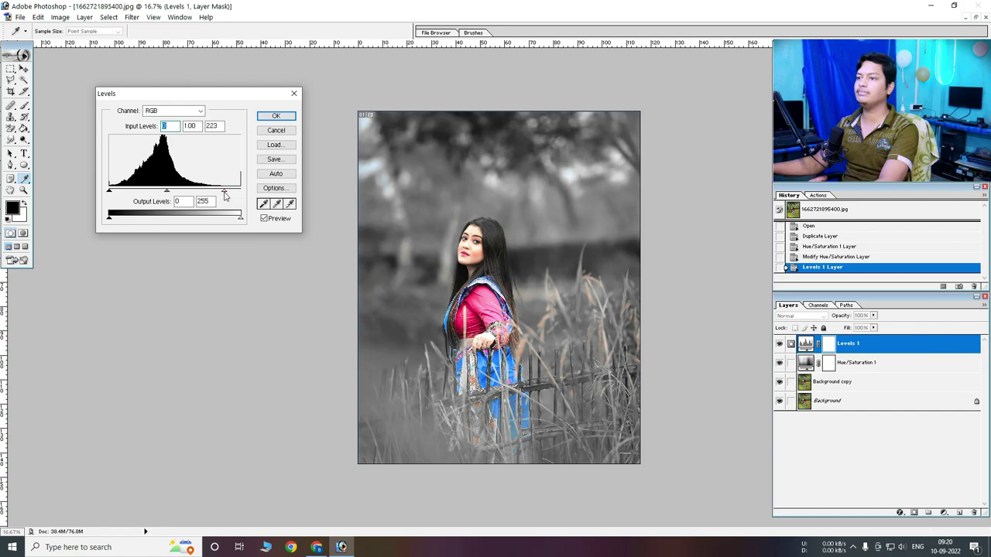
left_click_drag(226, 197, 220, 197)
left_click(275, 116)
Compare the image with and without Levels, then add a Color Balance adjustment layer
key("ctrl+plus")
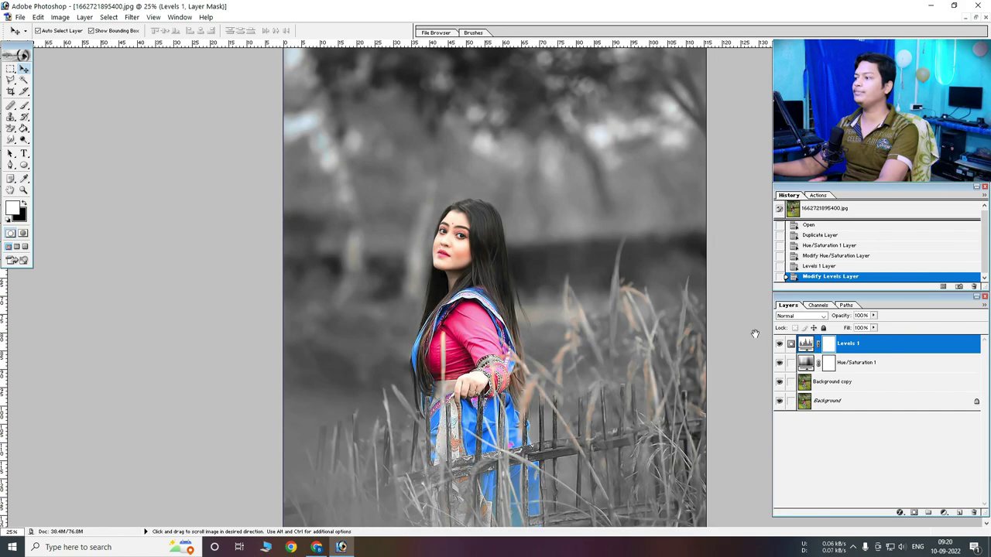
left_click(779, 343)
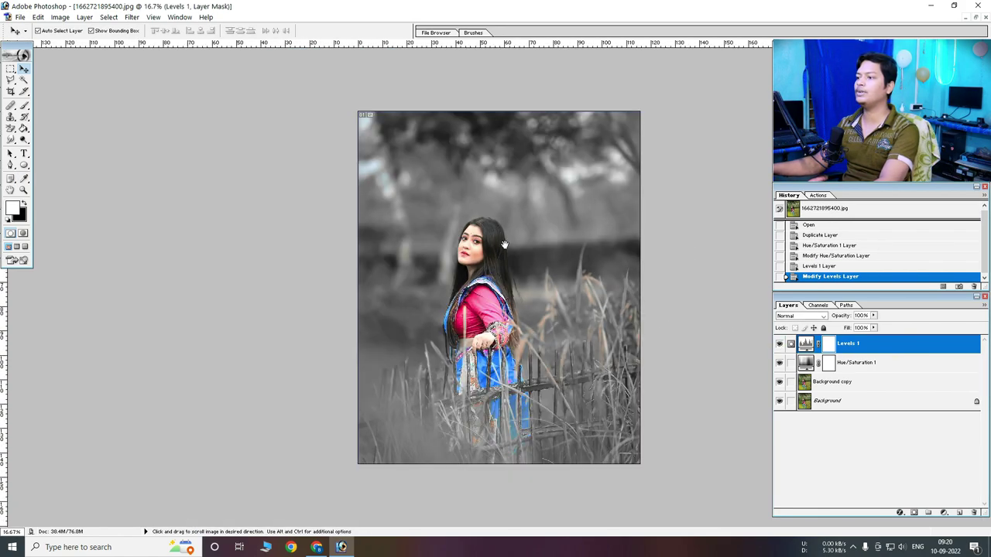
key("ctrl+minus")
left_click(510, 246)
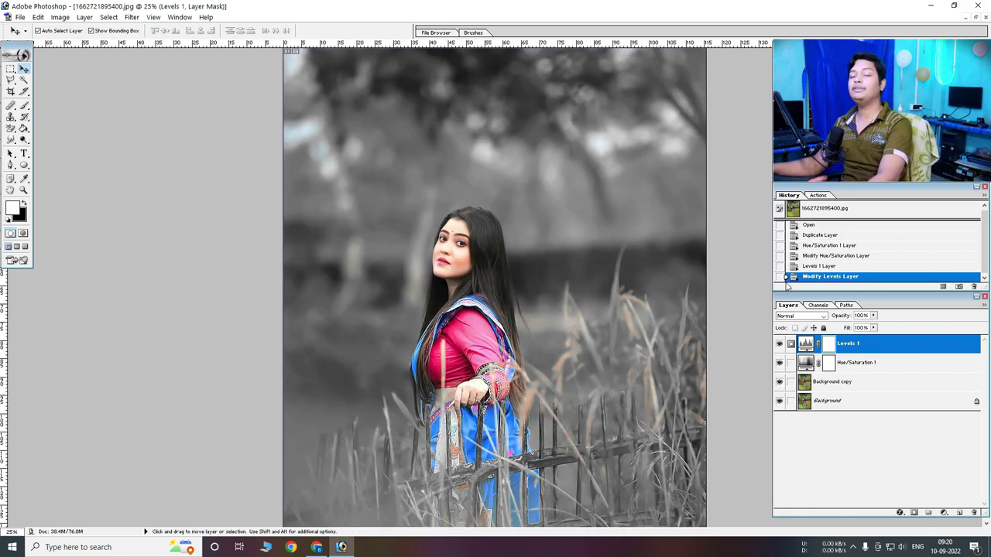
left_click(943, 512)
left_click(932, 408)
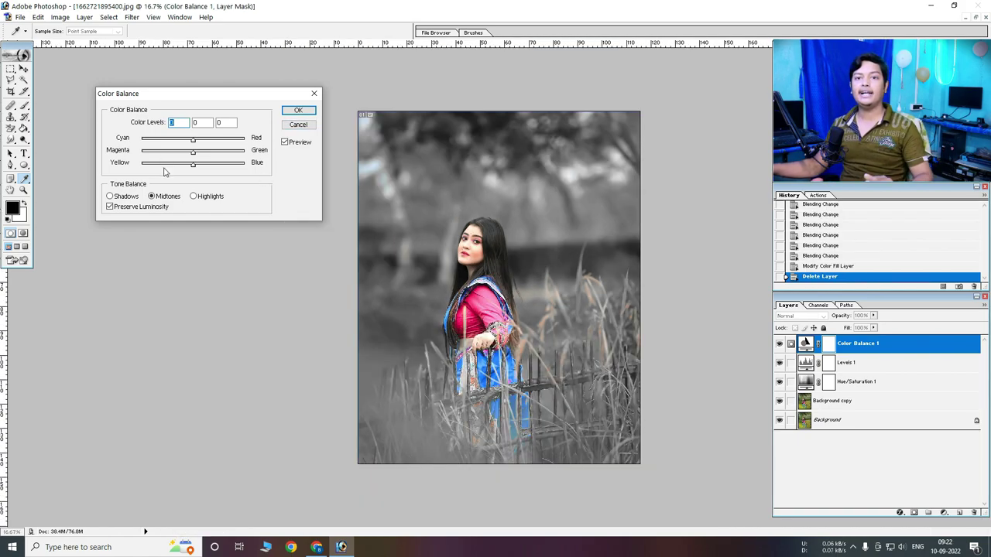
Try Highlights colour balance tweaks, nudging them toward blue and cyan
left_click(195, 197)
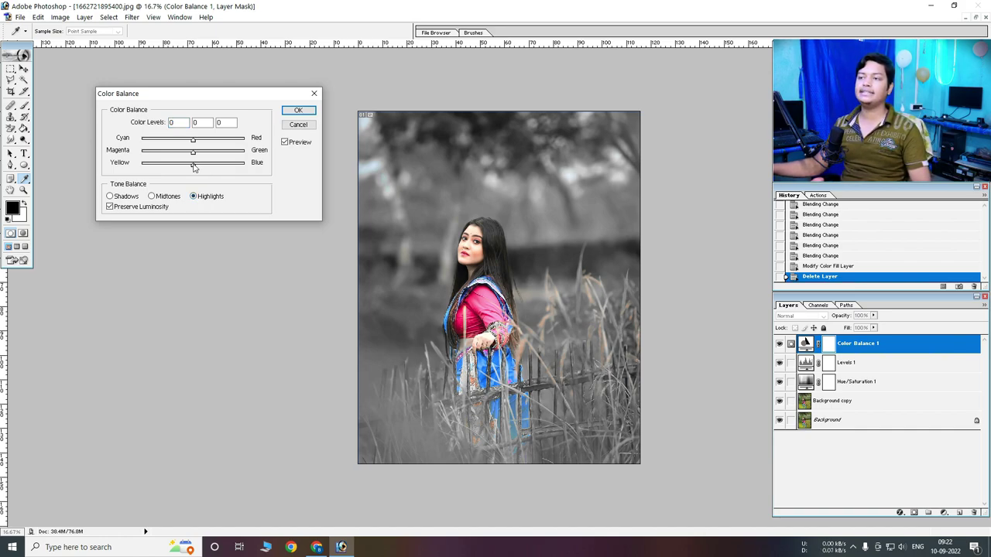
left_click_drag(193, 164, 220, 172)
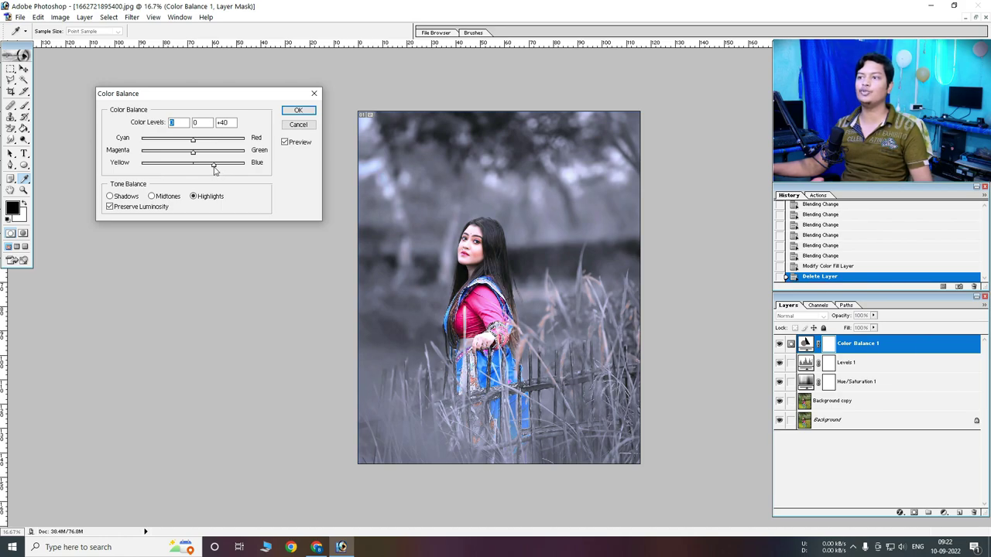
left_click_drag(210, 167, 209, 164)
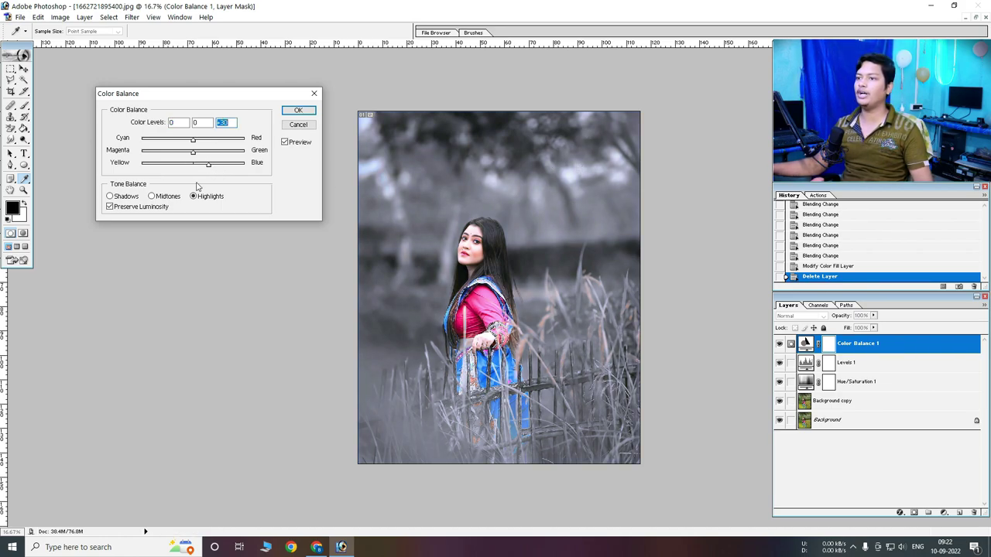
left_click_drag(193, 154, 196, 156)
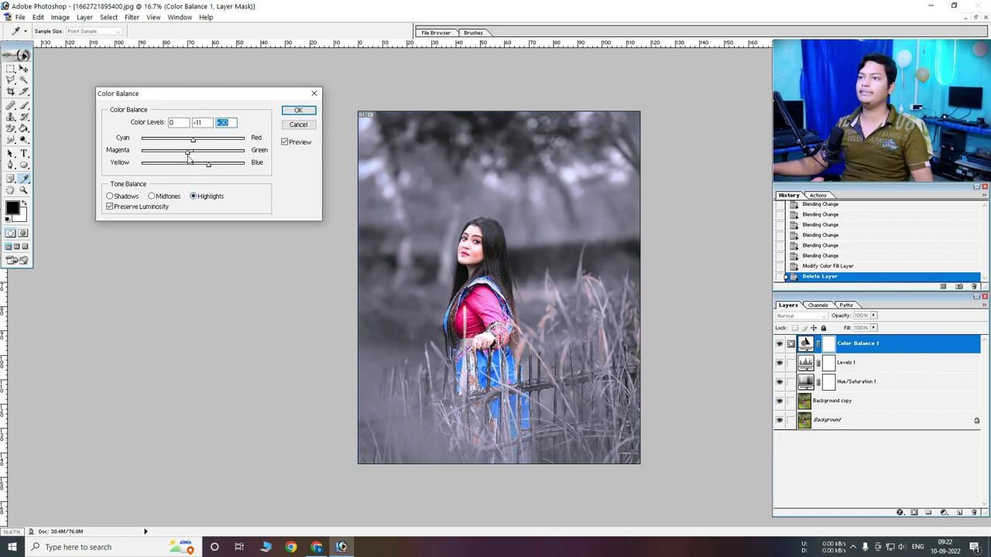
left_click_drag(193, 140, 188, 140)
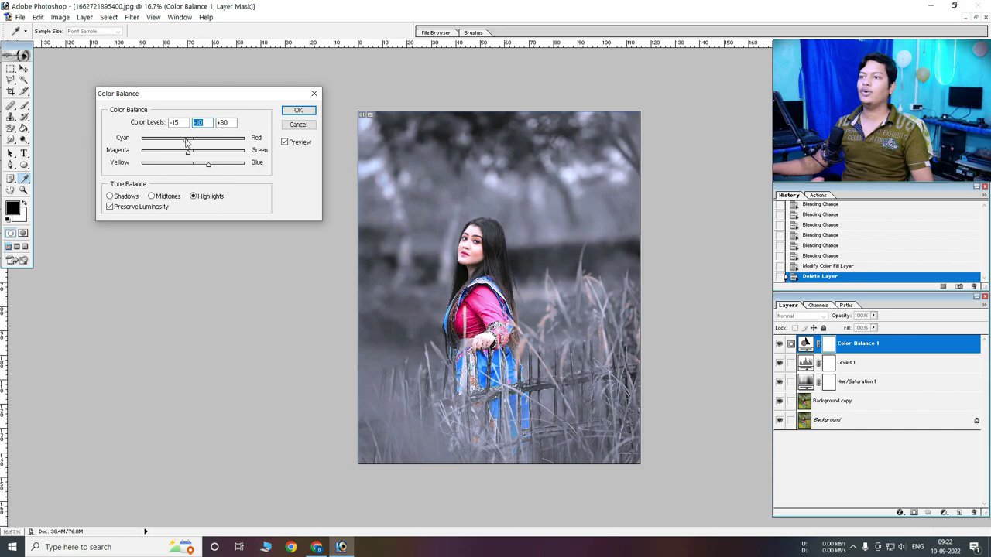
left_click(188, 142)
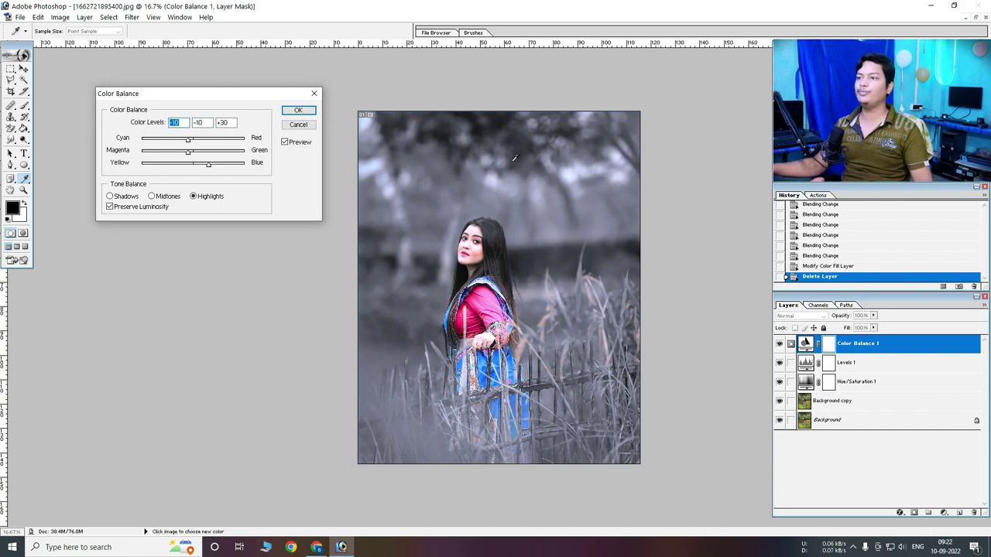
Set the Shadows colour balance to -8, -5, +10 and commit it
left_click(111, 197)
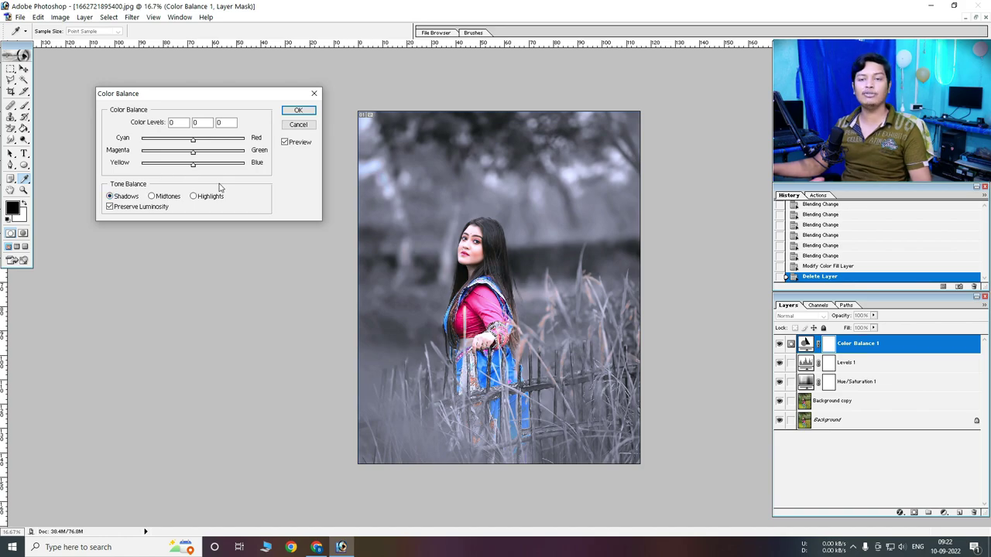
left_click_drag(195, 169, 201, 172)
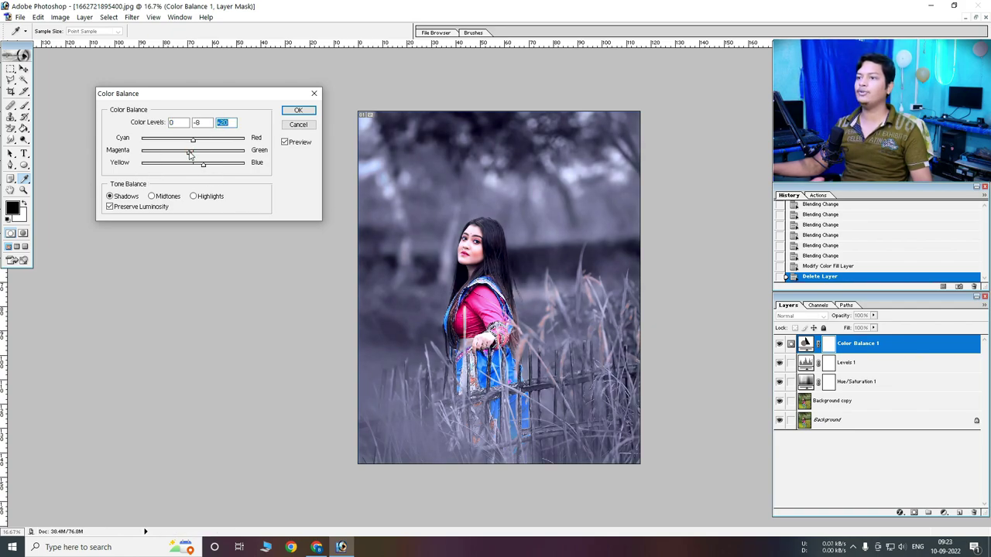
left_click_drag(193, 140, 188, 141)
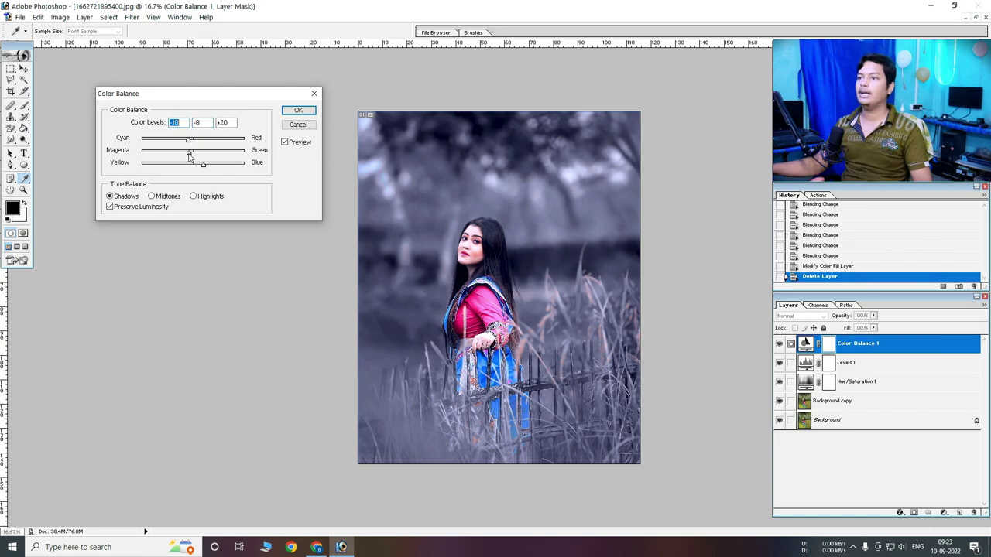
left_click_drag(203, 165, 197, 165)
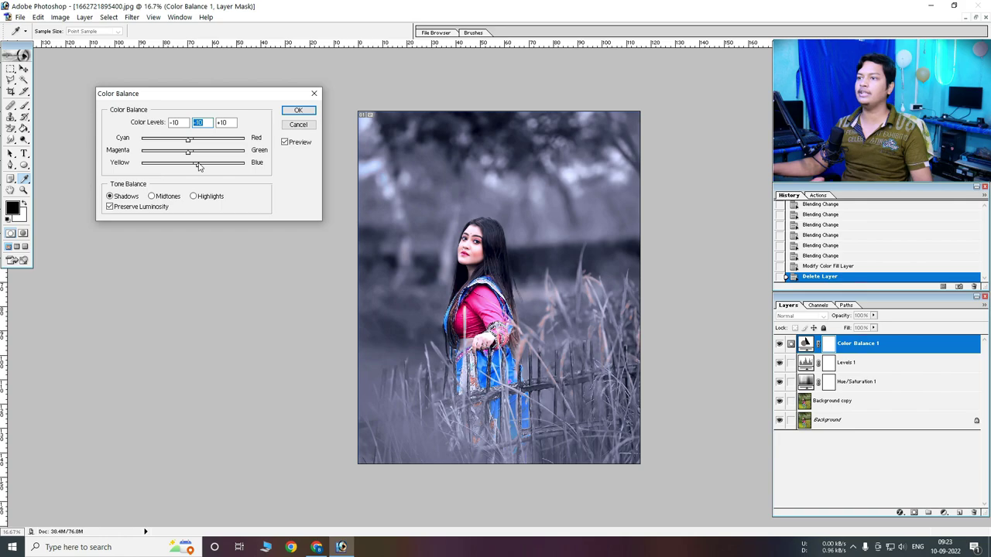
left_click_drag(188, 153, 190, 155)
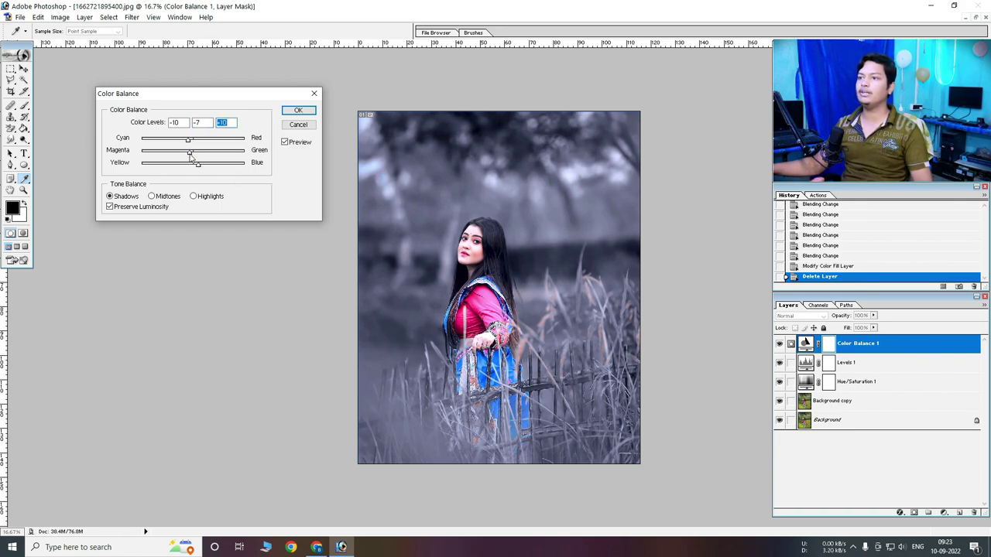
left_click(191, 148)
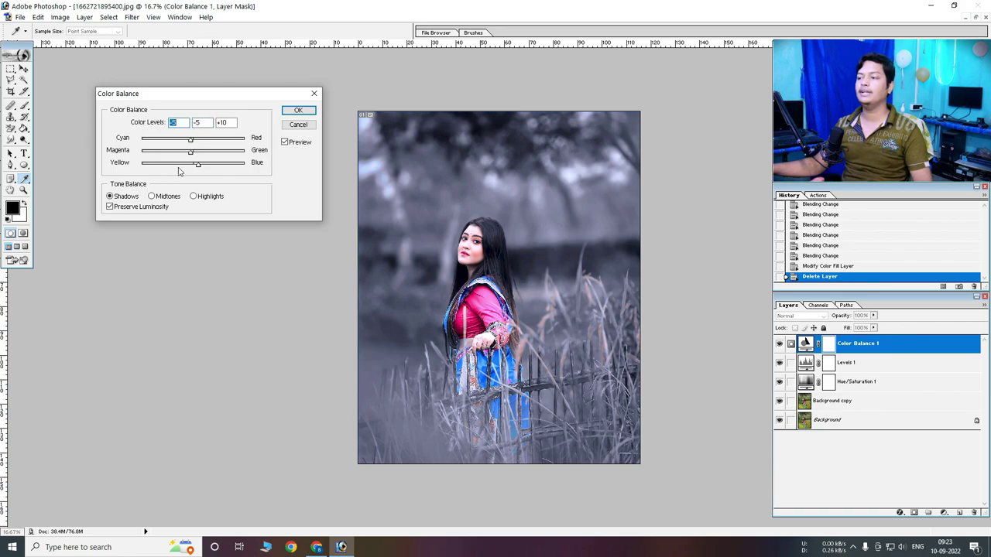
left_click(292, 112)
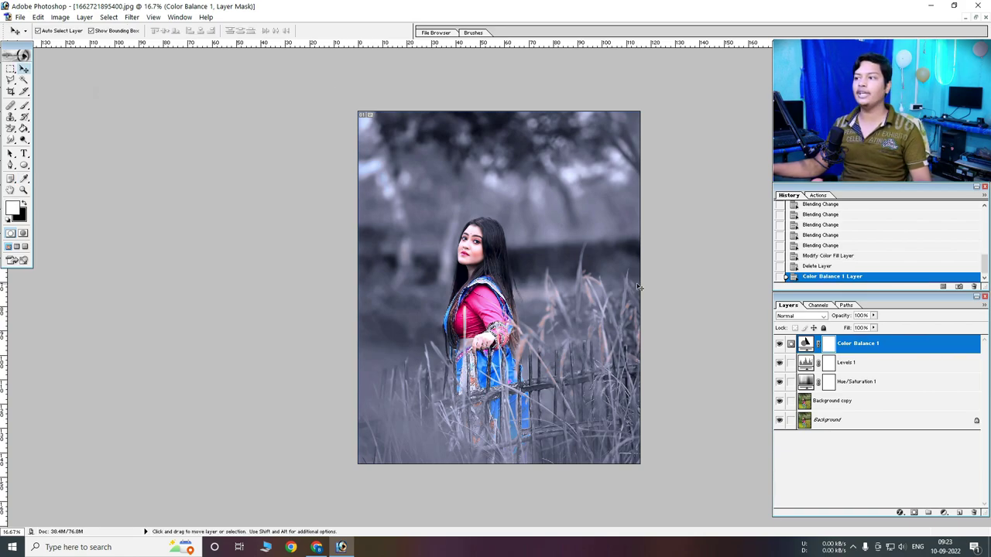
Toggle the Color Balance layer to compare the cool tint, zooming in and out
left_click(535, 272, "ctrl")
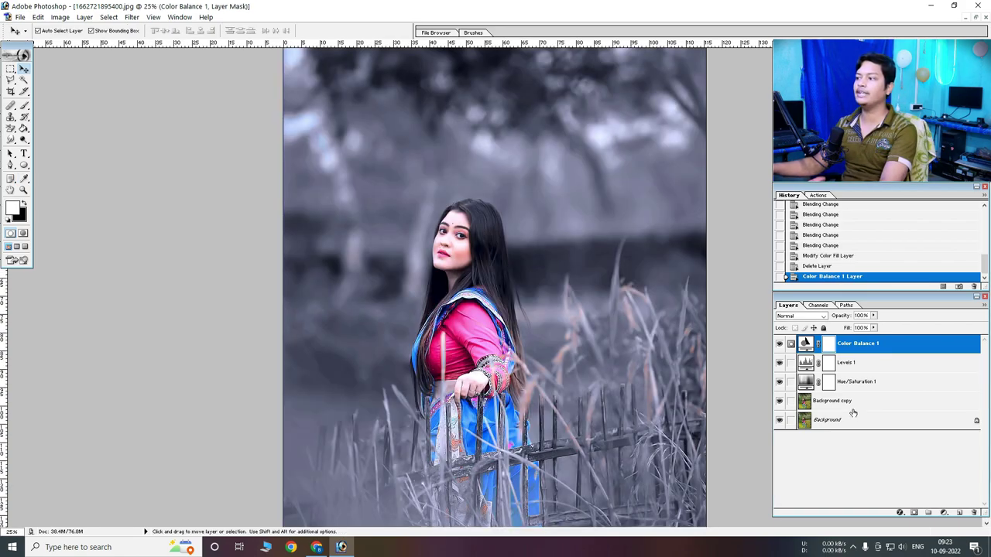
left_click(779, 344)
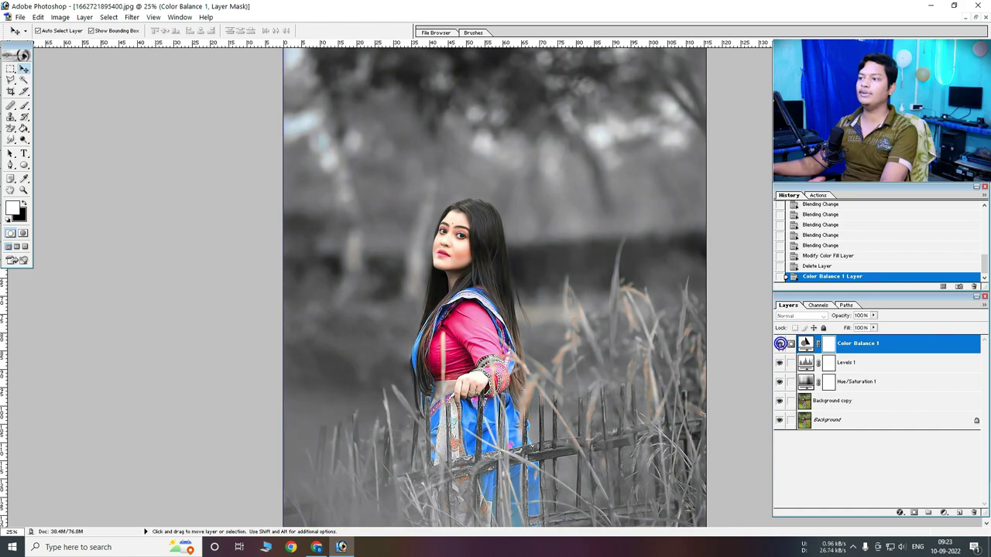
left_click(542, 284, "ctrl+alt")
left_click(541, 284, "ctrl")
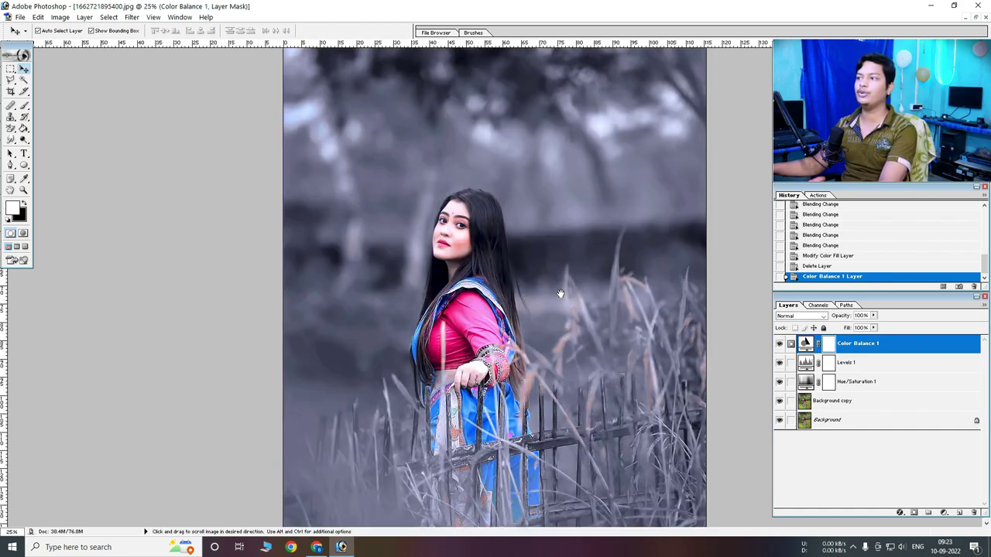
left_click(567, 294, "ctrl+alt")
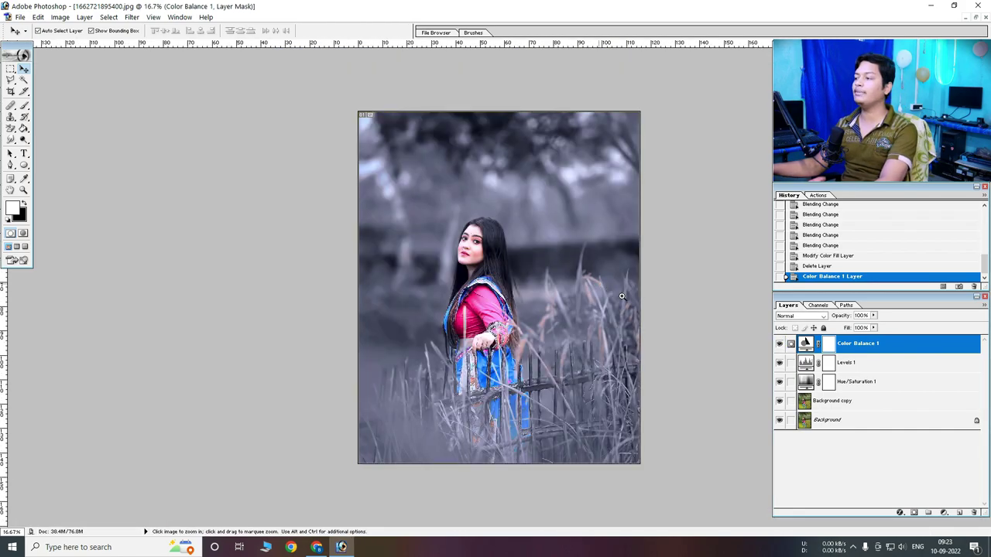
left_click(567, 294, "ctrl")
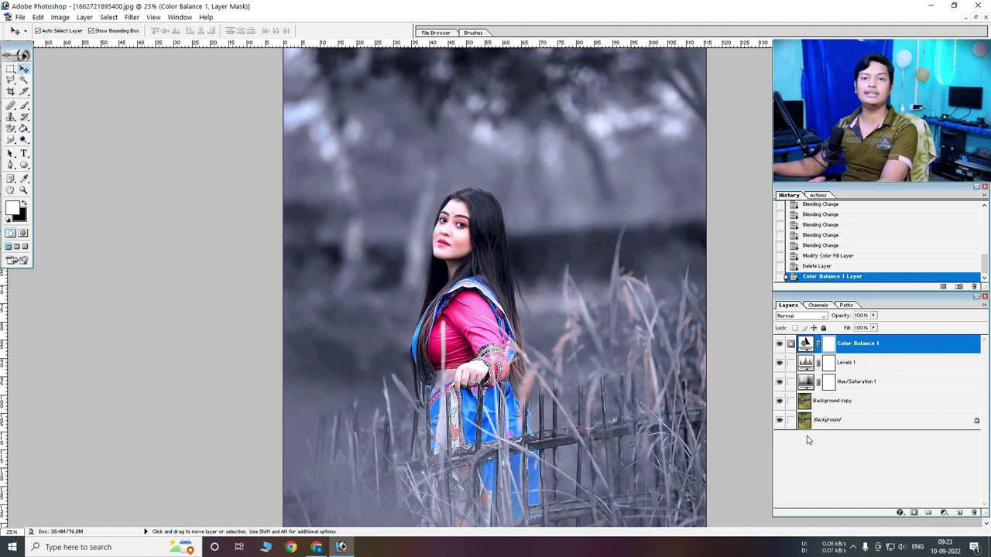
Add a Selective Color layer, check Blacks, tweak Neutrals' black and commit
left_click(943, 512)
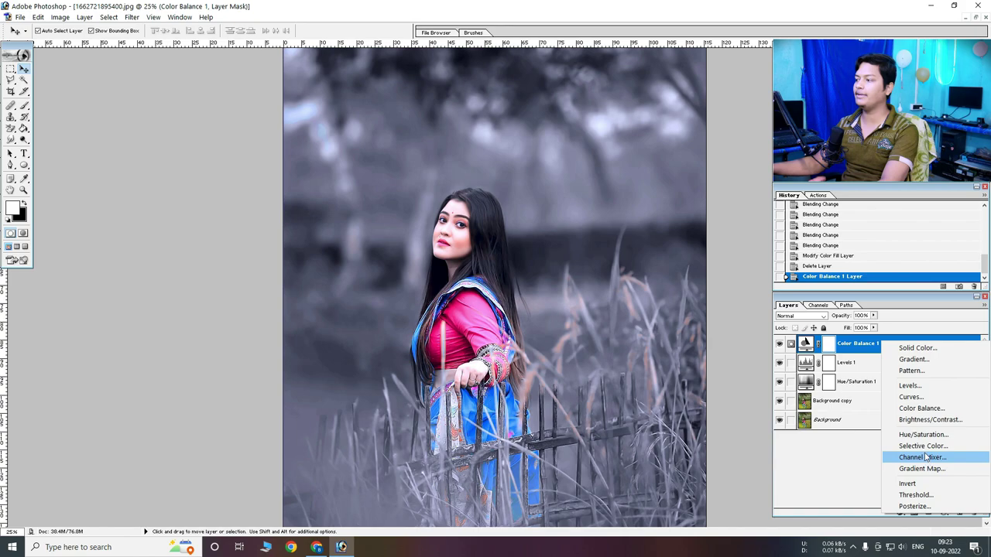
left_click(922, 446)
left_click(154, 115)
left_click(169, 189)
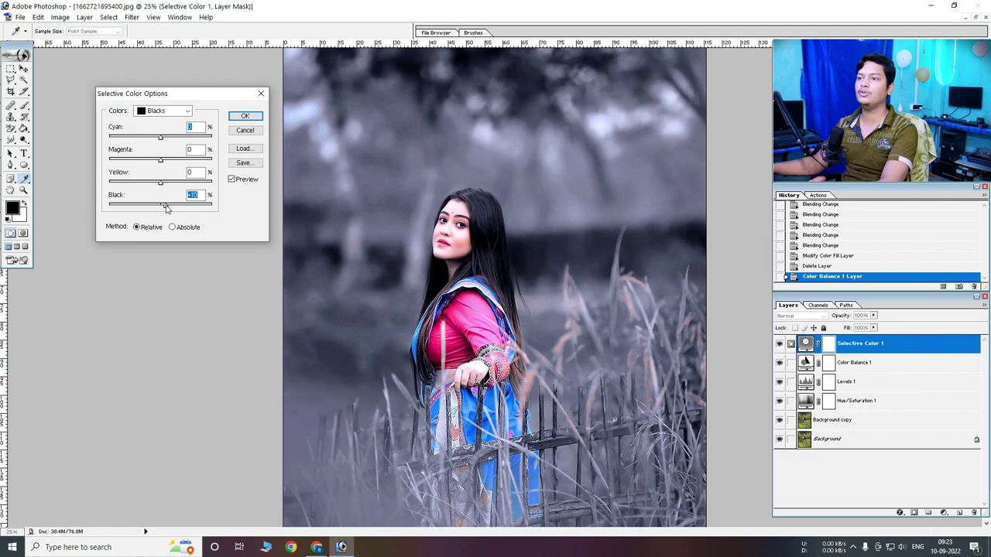
left_click(163, 110)
left_click(164, 179)
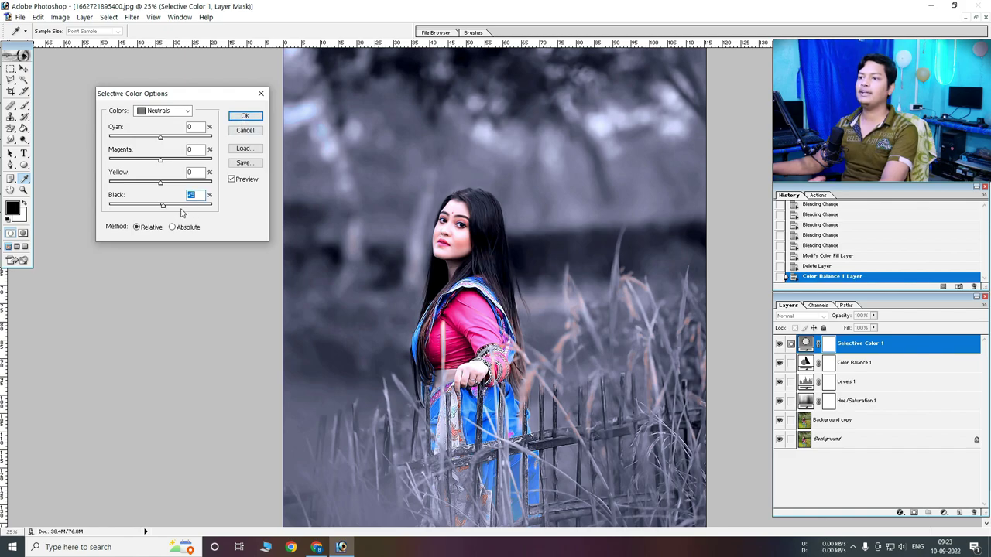
left_click(244, 117)
Compare the image with and without Selective Color, zooming to fit the whole photo
key("v")
key("ctrl+minus")
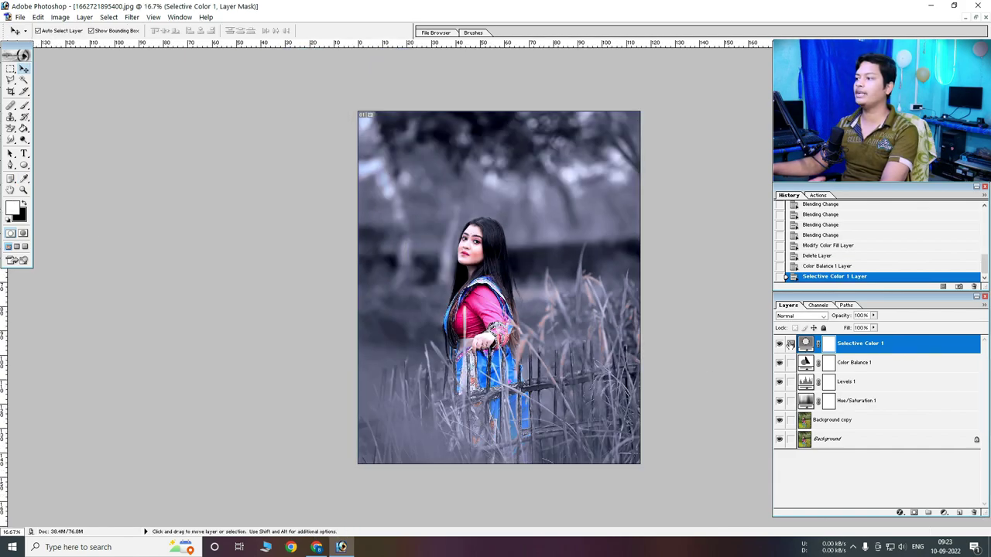
left_click(778, 343)
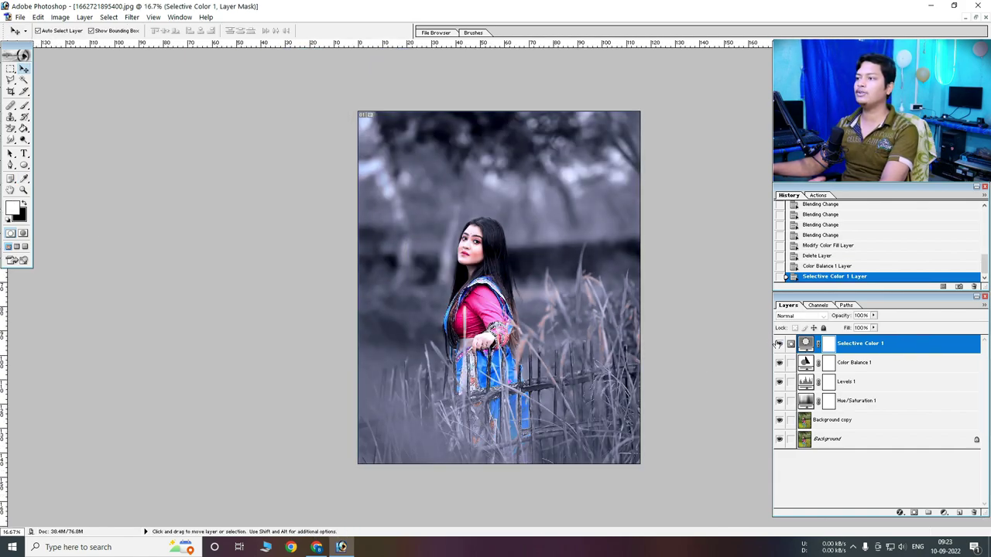
left_click(586, 184, "ctrl")
left_click(514, 211, "ctrl+alt")
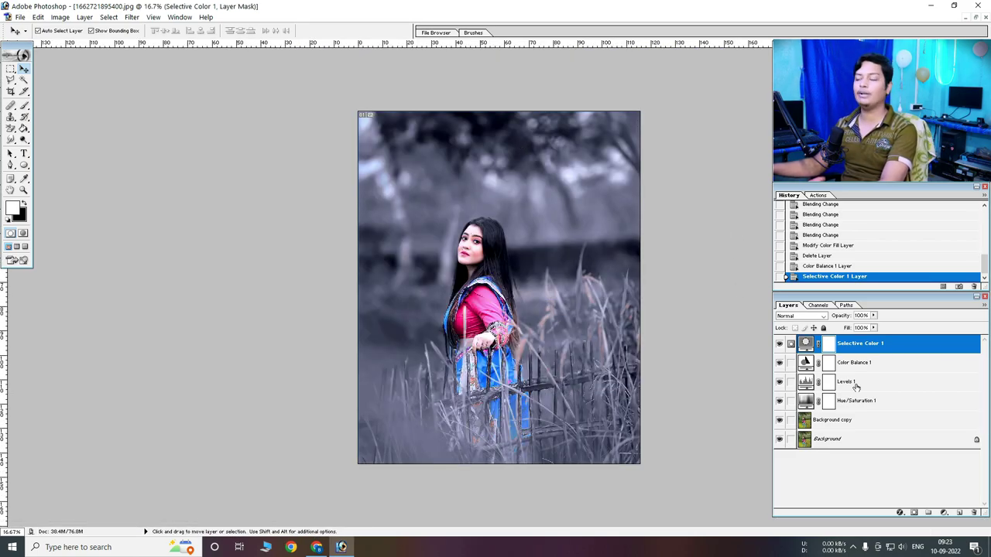
left_click(943, 513)
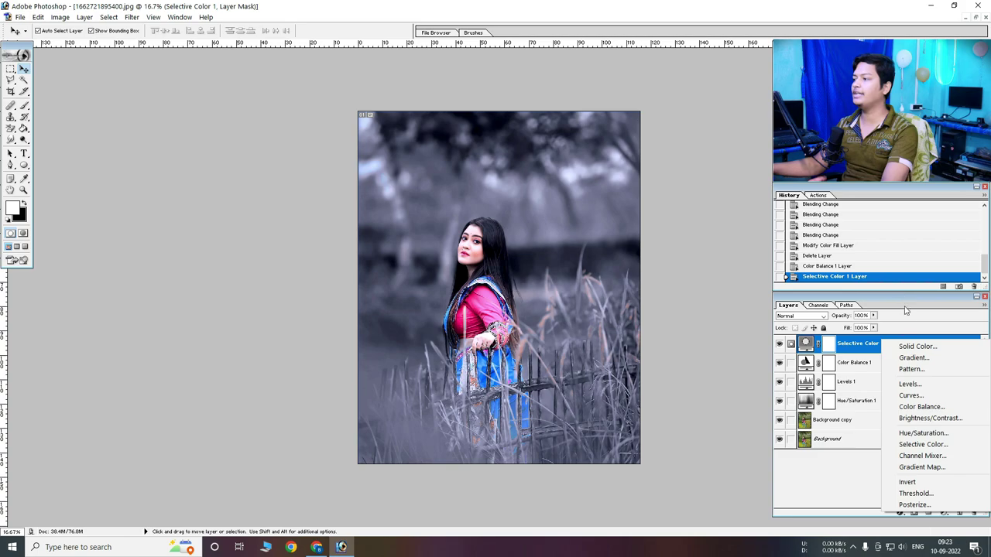
left_click(862, 352)
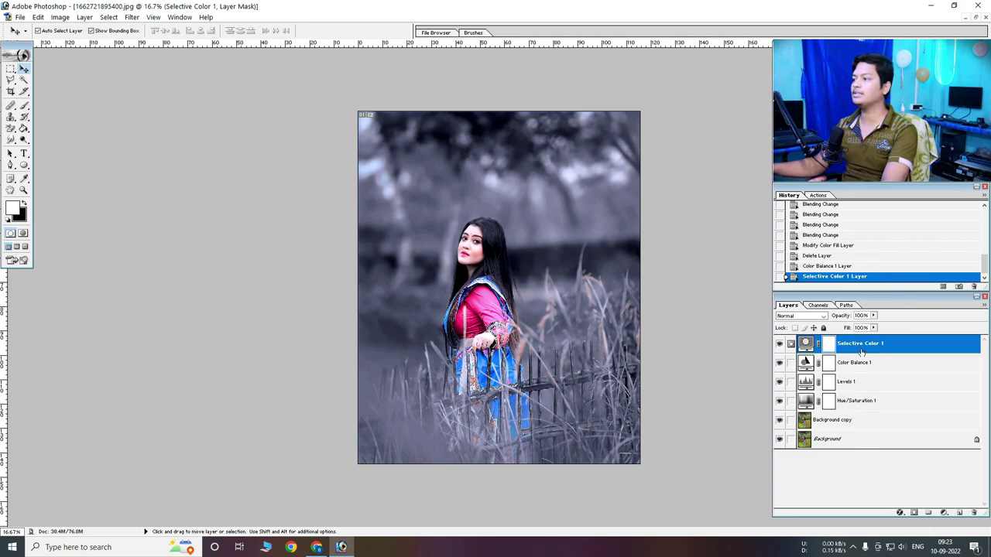
Add a new empty layer and set up a 1600 px black Brush at 15% opacity
left_click(960, 514)
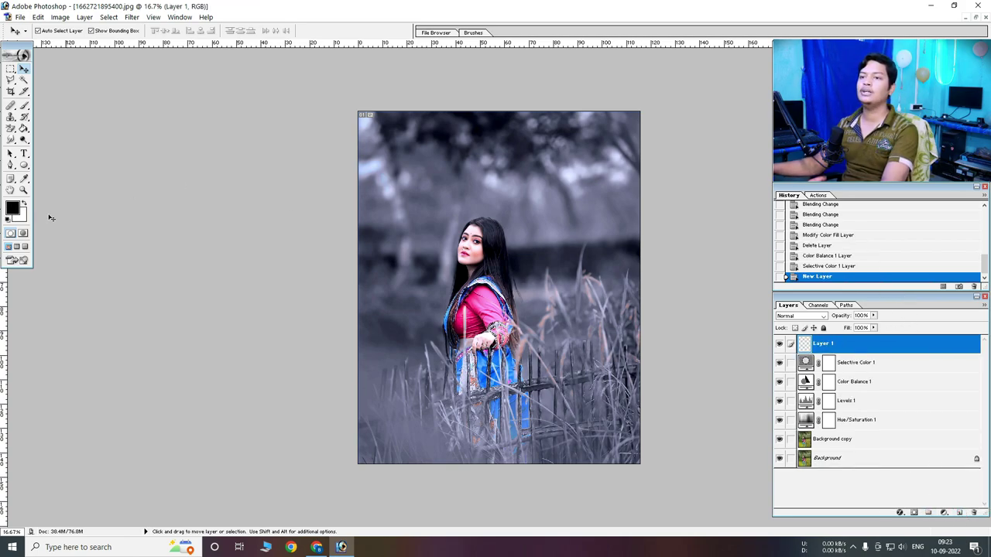
left_click(24, 107)
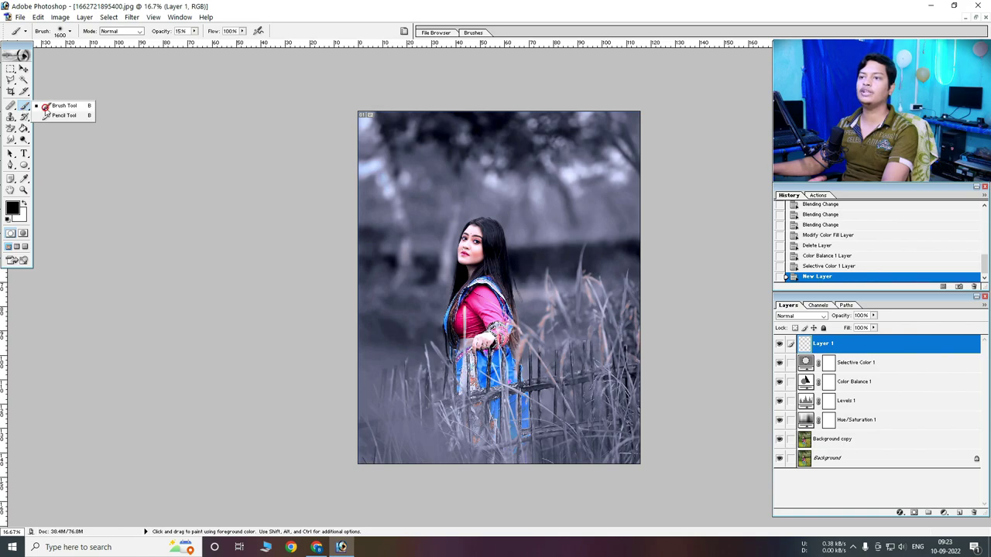
left_click(46, 107)
right_click(443, 214)
right_click(446, 179)
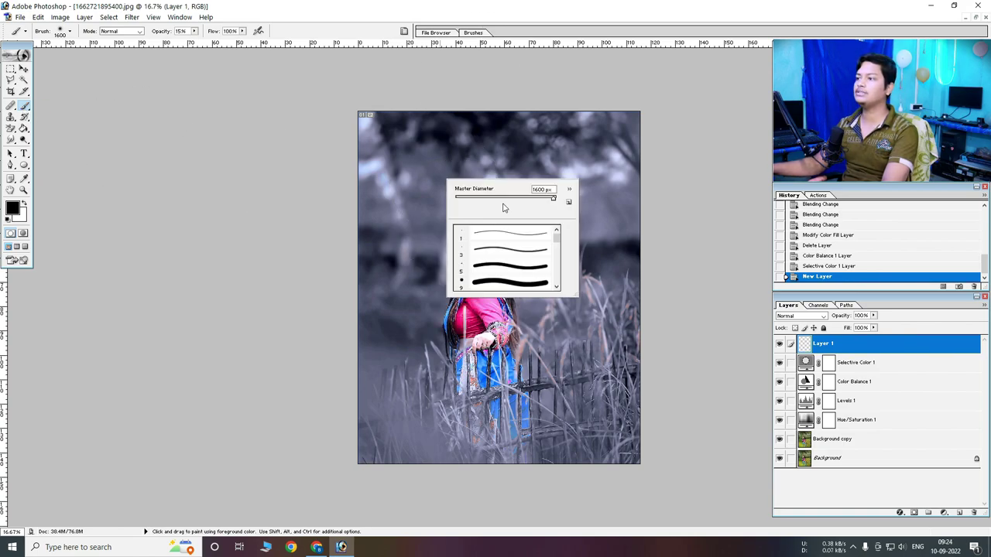
left_click(344, 96)
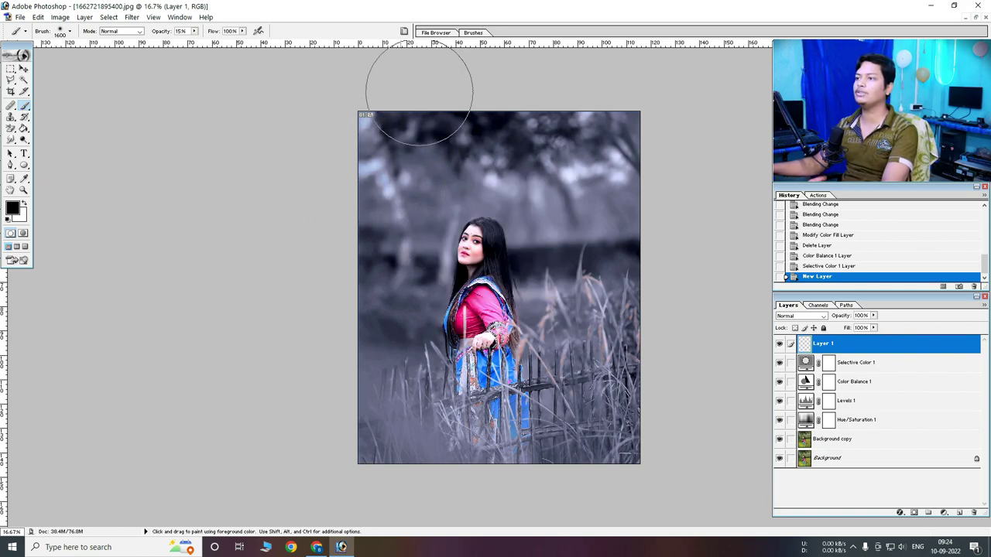
Paint black into the top-left, top-right and lower-right corners, compare, then add a new group
left_click_drag(286, 166, 183, 55)
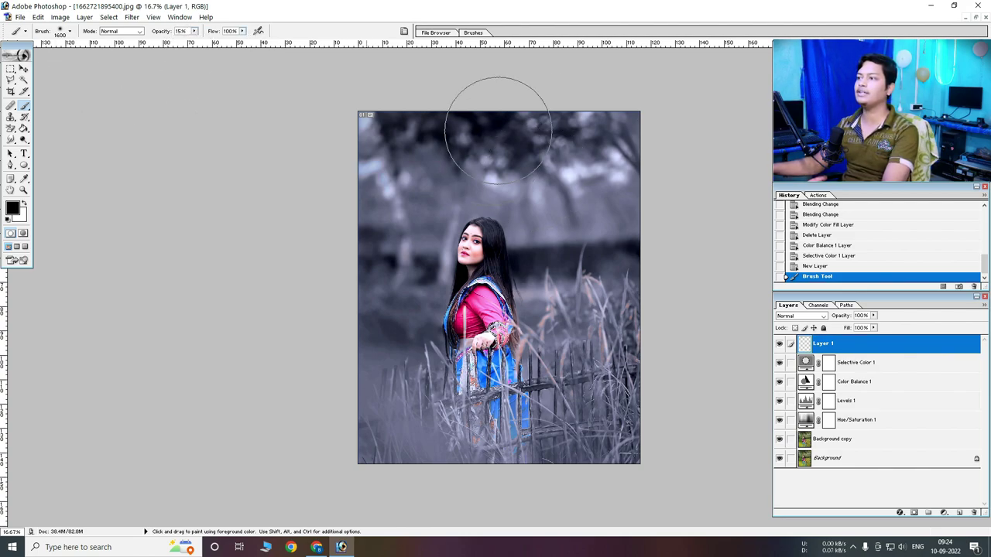
left_click_drag(498, 130, 664, 100)
mouse_move(678, 457)
left_mouse_down()
mouse_move(669, 479)
mouse_move(642, 482)
mouse_move(681, 439)
left_mouse_up()
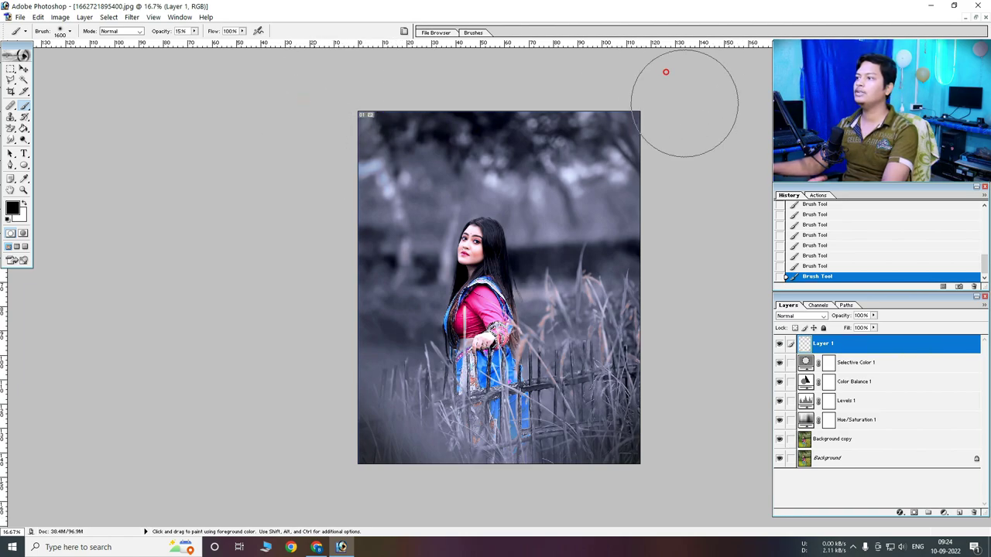
left_click(779, 343)
left_click(780, 343)
left_click(779, 343)
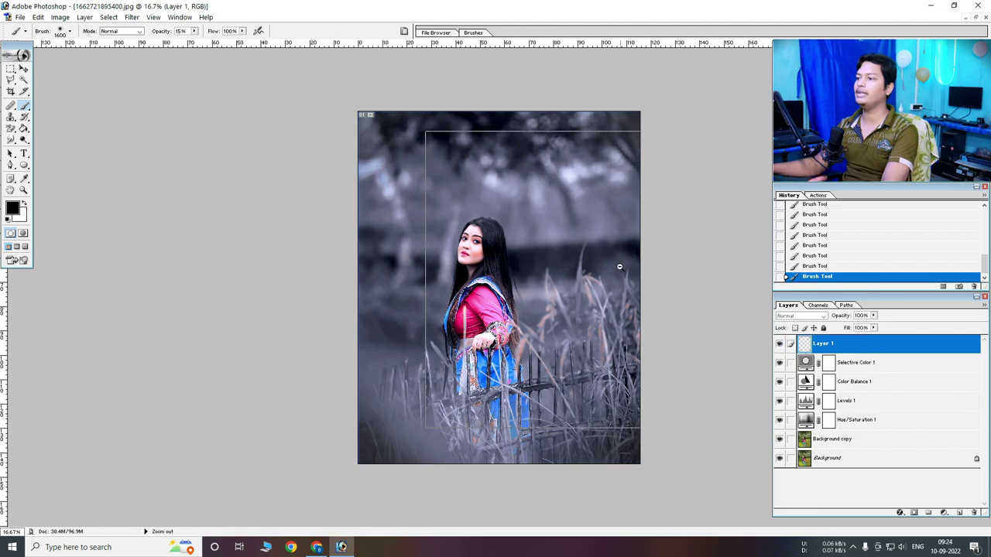
left_click(927, 513)
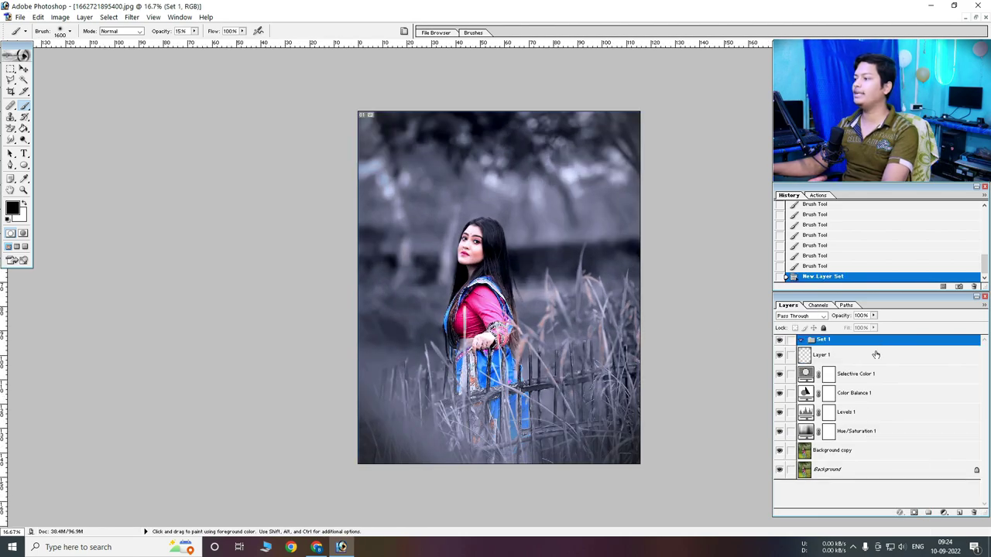
Move Layer 1 and the adjustment layers into Set 1, toggling the group to compare
mouse_move(828, 362)
left_mouse_down()
mouse_move(801, 341)
mouse_move(827, 342)
mouse_move(813, 340)
left_mouse_up()
left_click(801, 341)
left_click(780, 341)
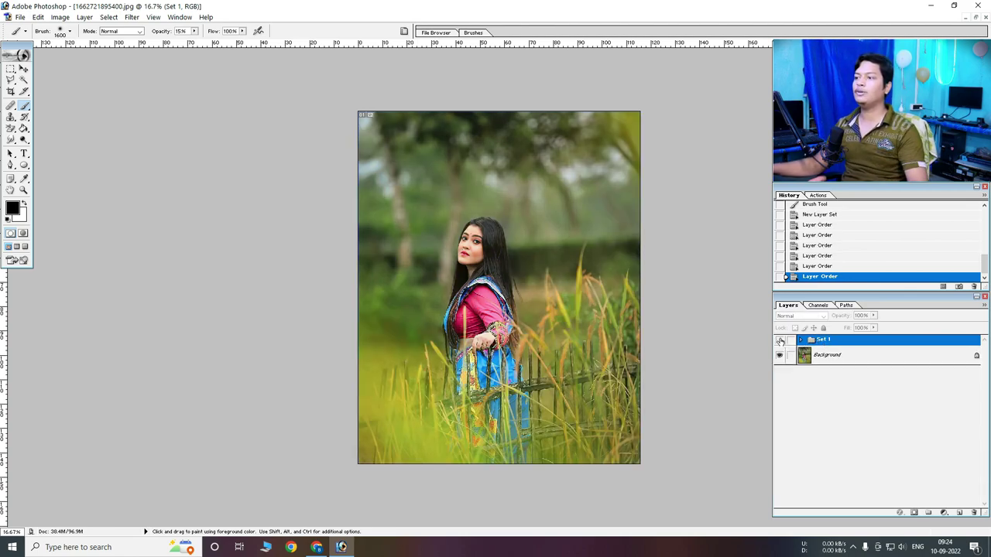
left_click(780, 340)
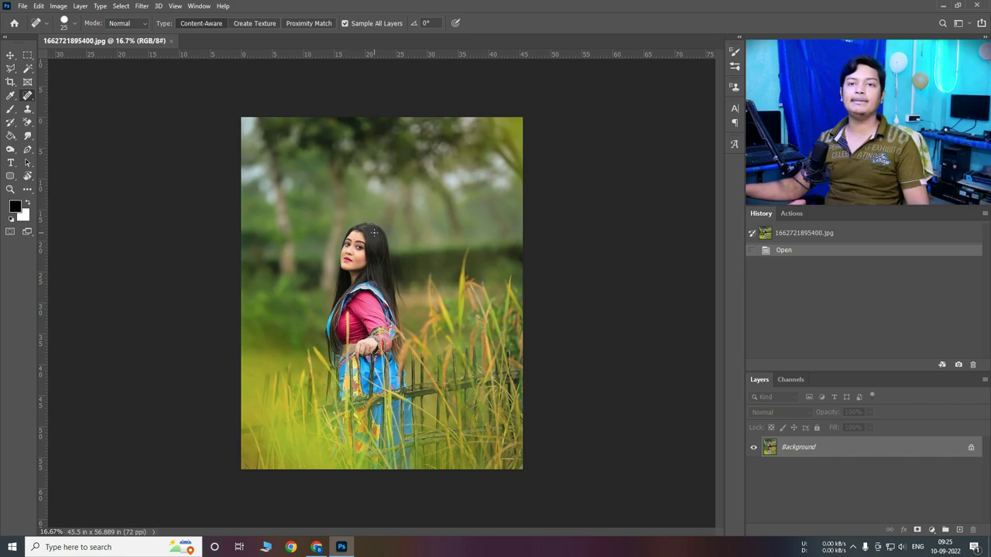
Duplicate the Background photo layer with Ctrl+J and run the Camera Raw Filter on the copy
right_click(826, 448)
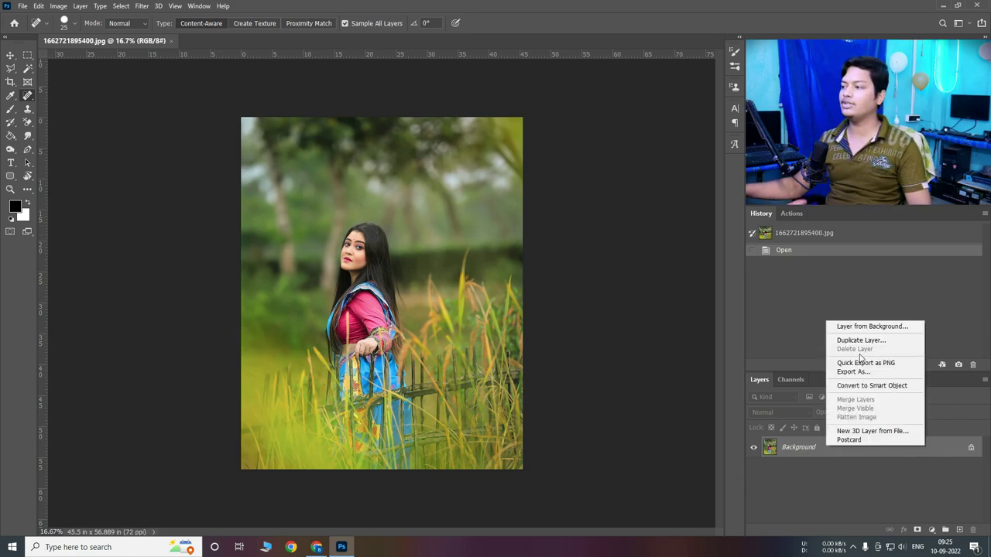
left_click(814, 459)
key("ctrl+j")
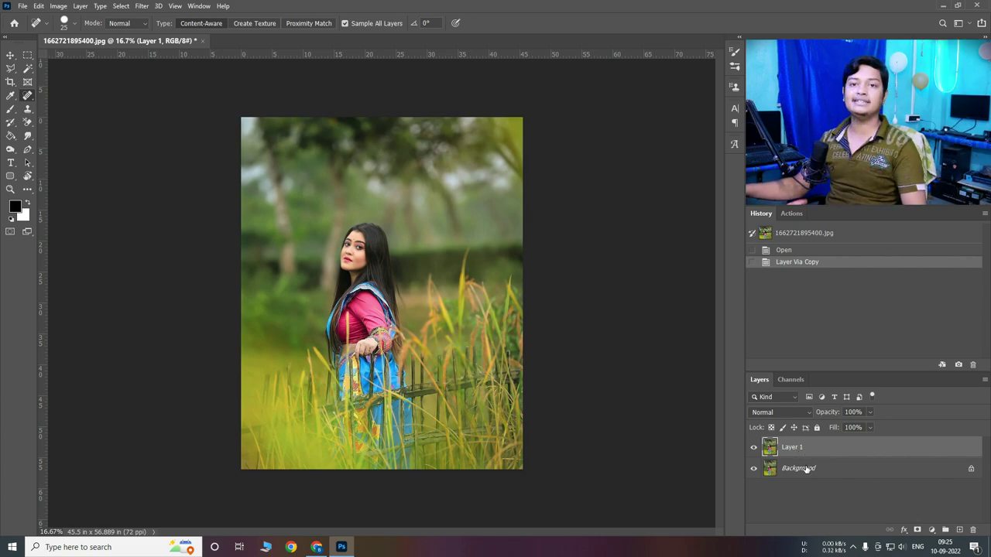
left_click(144, 6)
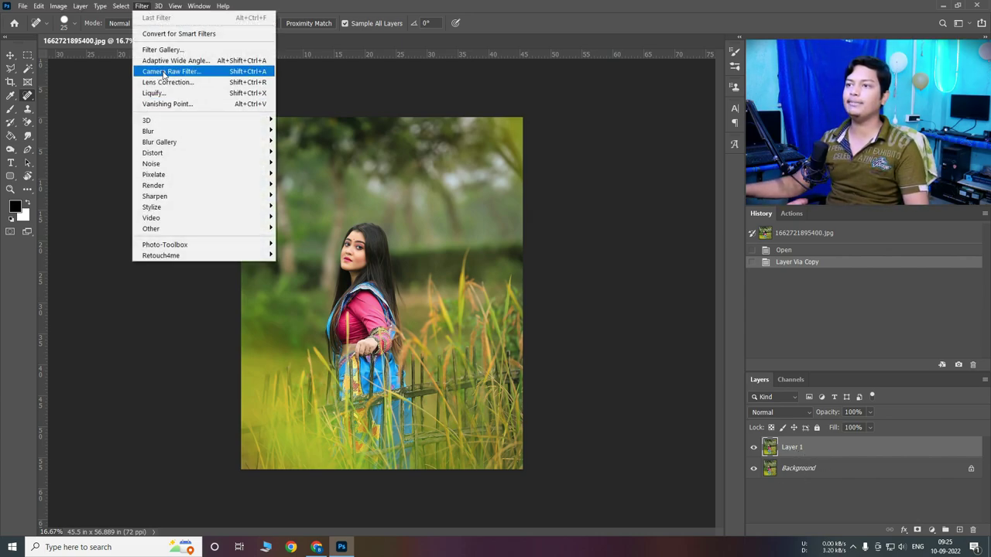
left_click(166, 70)
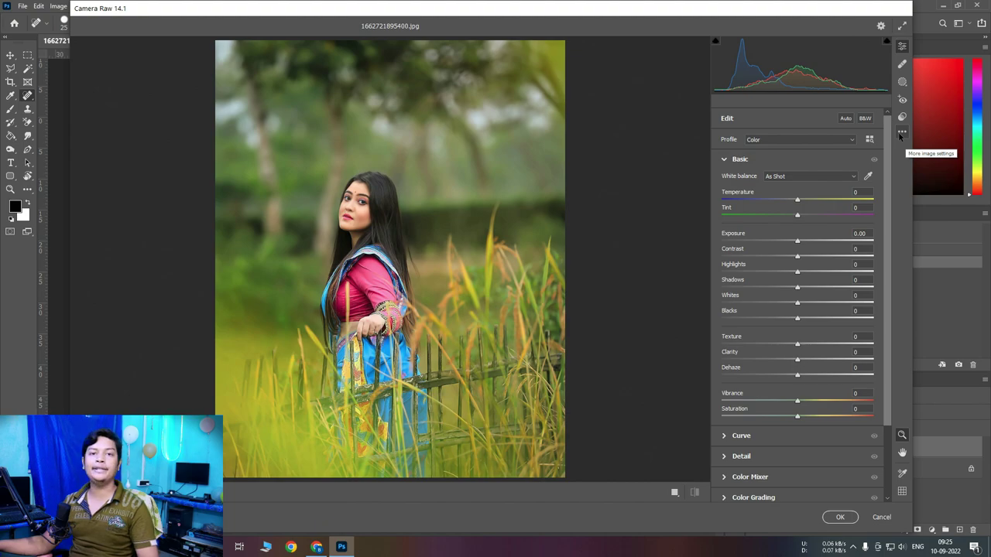
Load the Urban Black Tone Preset for Photoshop CC.xmp settings in Camera Raw and apply them
left_click(901, 135)
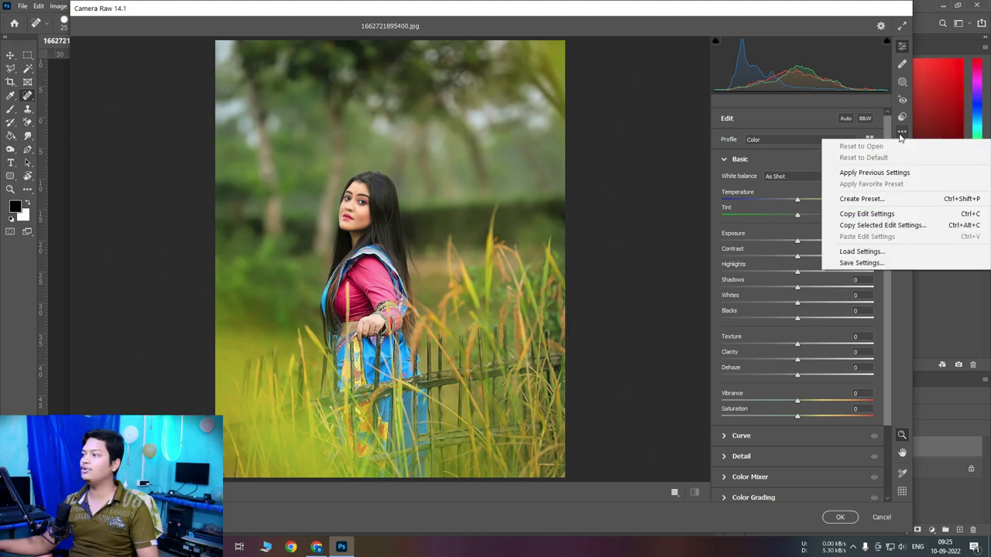
left_click(883, 250)
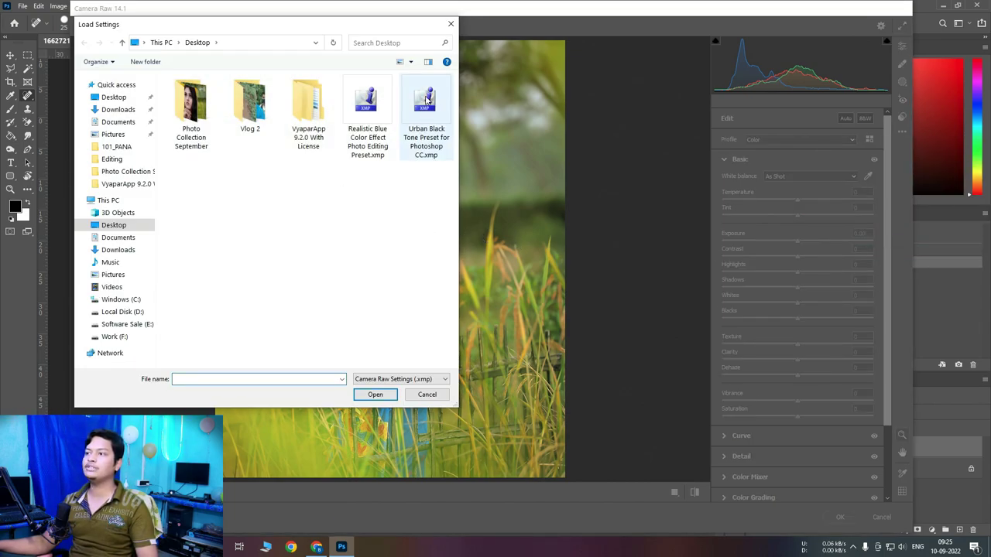
left_click(419, 104)
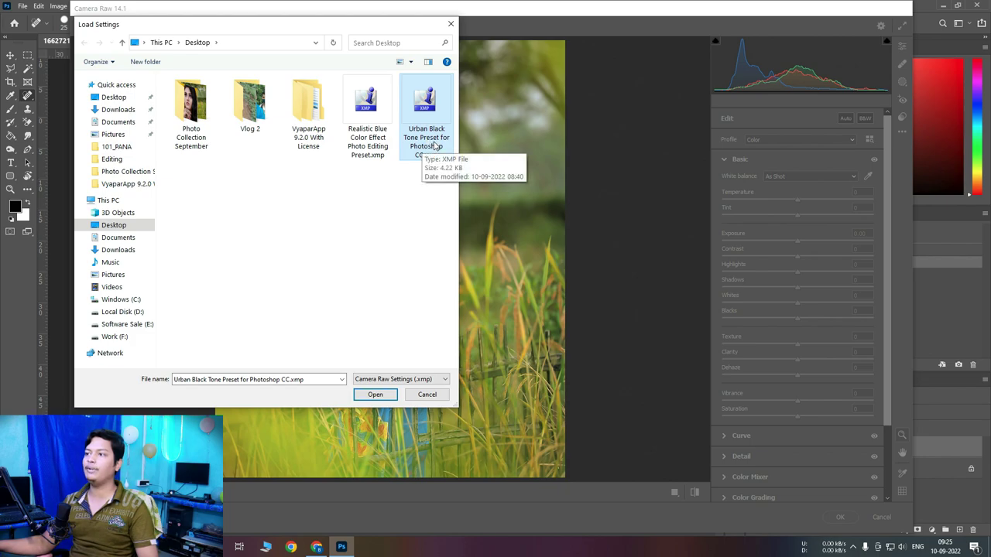
double_click(431, 127)
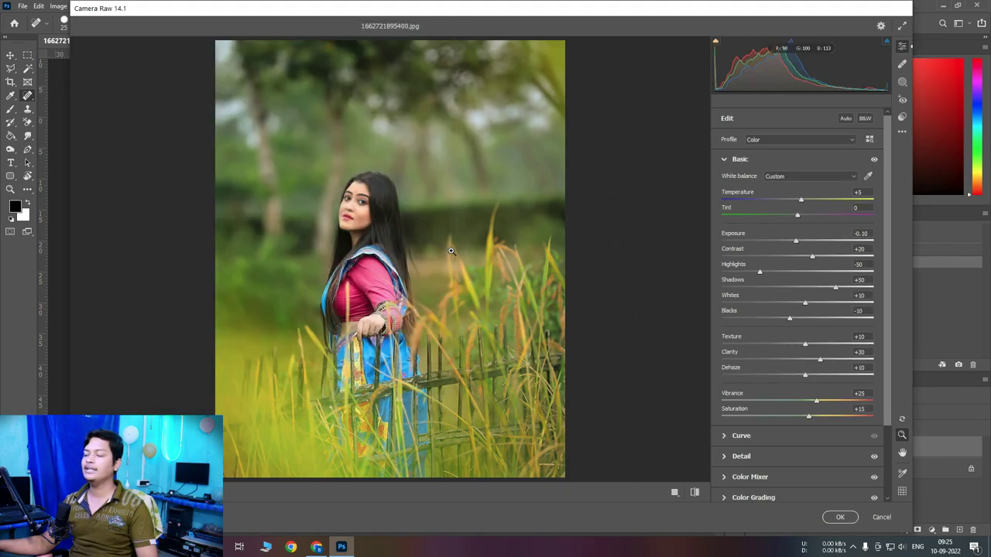
scroll(353, 207, "up", 3)
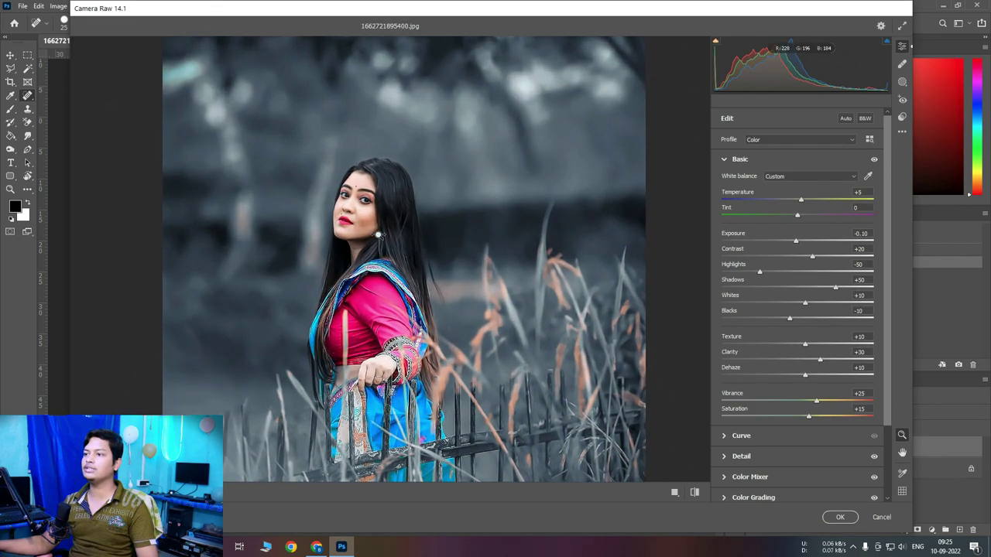
scroll(353, 206, "down", 4)
scroll(356, 200, "up", 1)
scroll(355, 201, "down", 1)
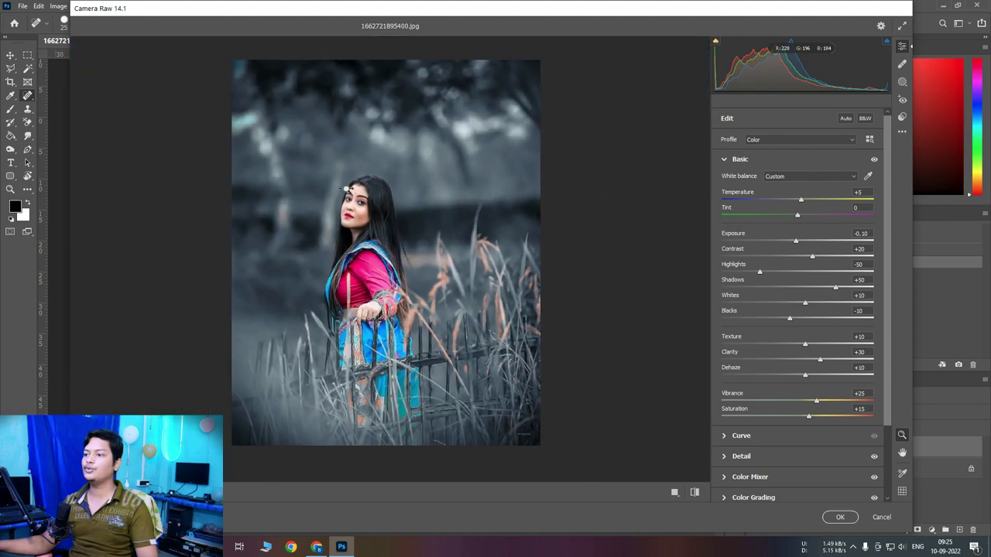
scroll(355, 198, "up", 1)
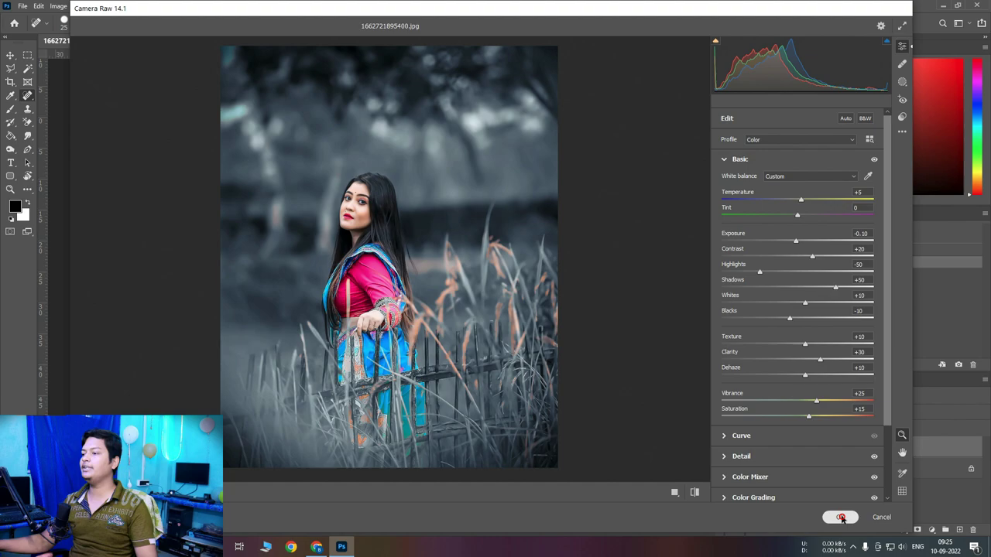
left_click(881, 517)
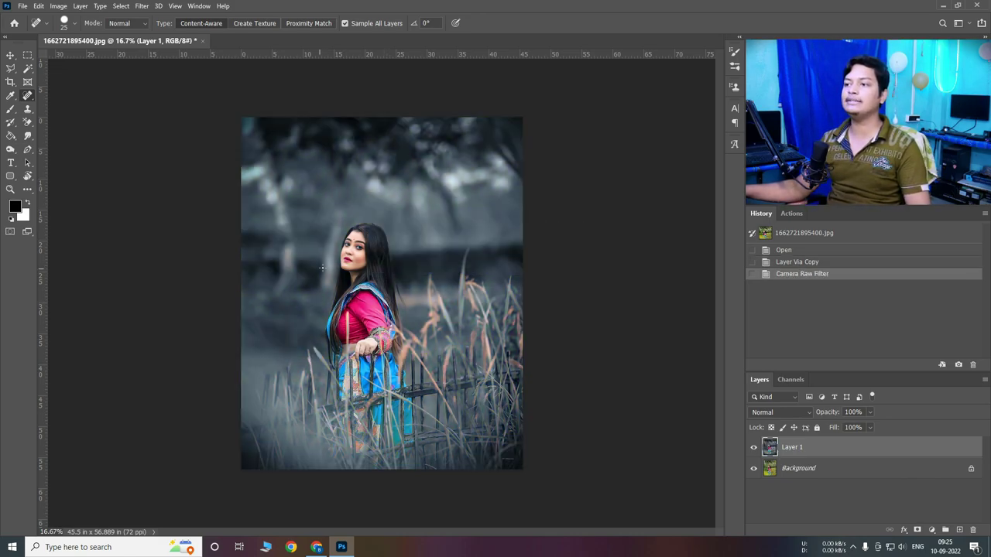
Add a Levels adjustment layer with the white input point lowered to 243, then fit the photo
scroll(352, 265, "up", 1)
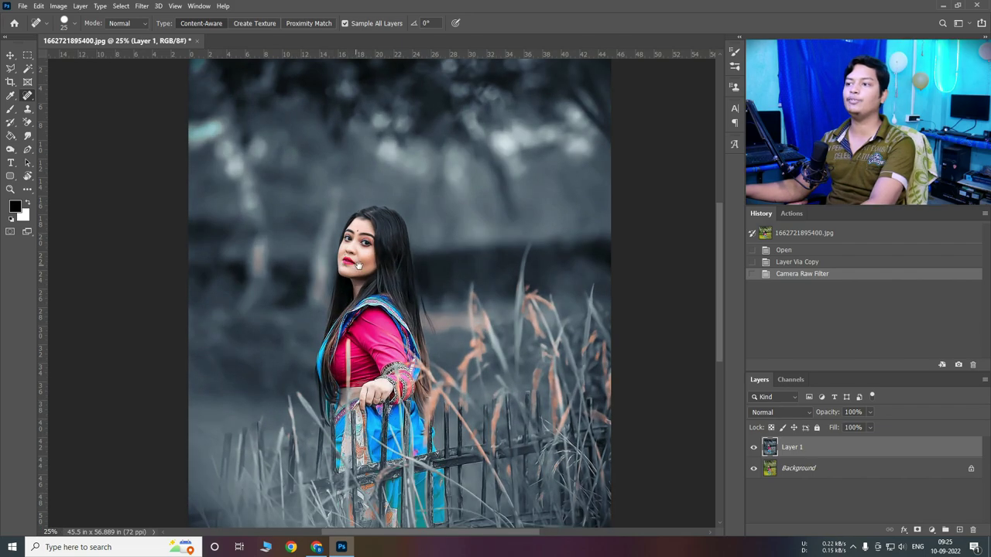
left_click(930, 531)
left_click(929, 394)
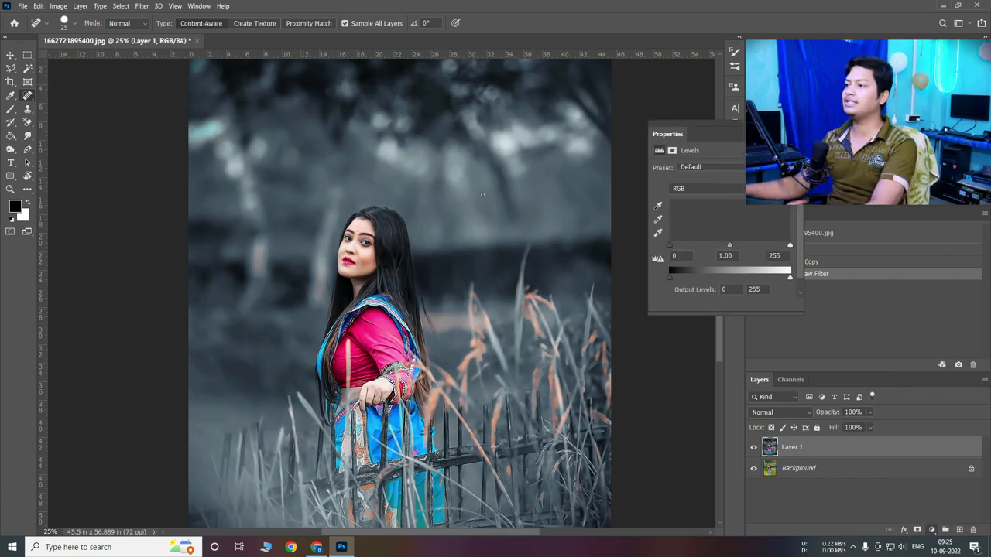
left_click_drag(790, 246, 784, 247)
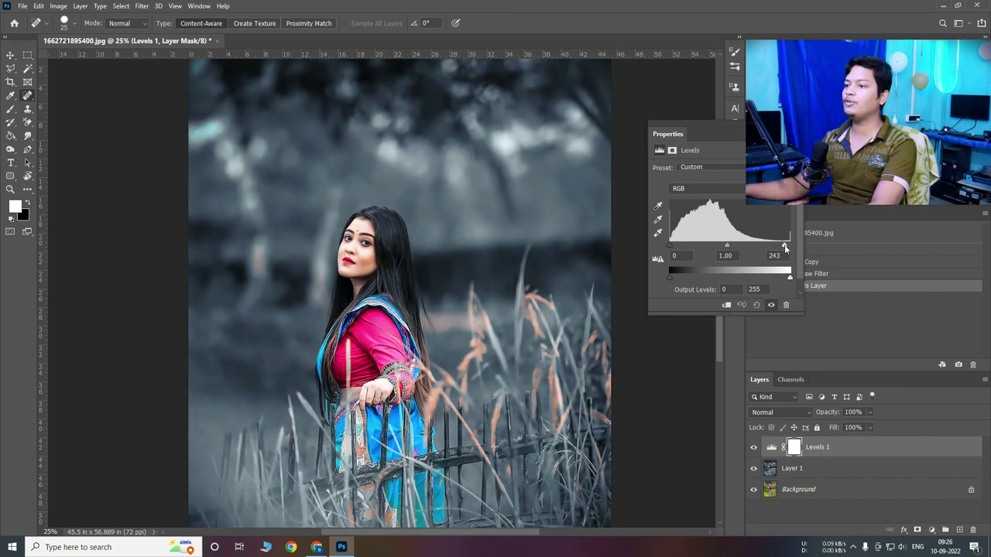
left_click(734, 144)
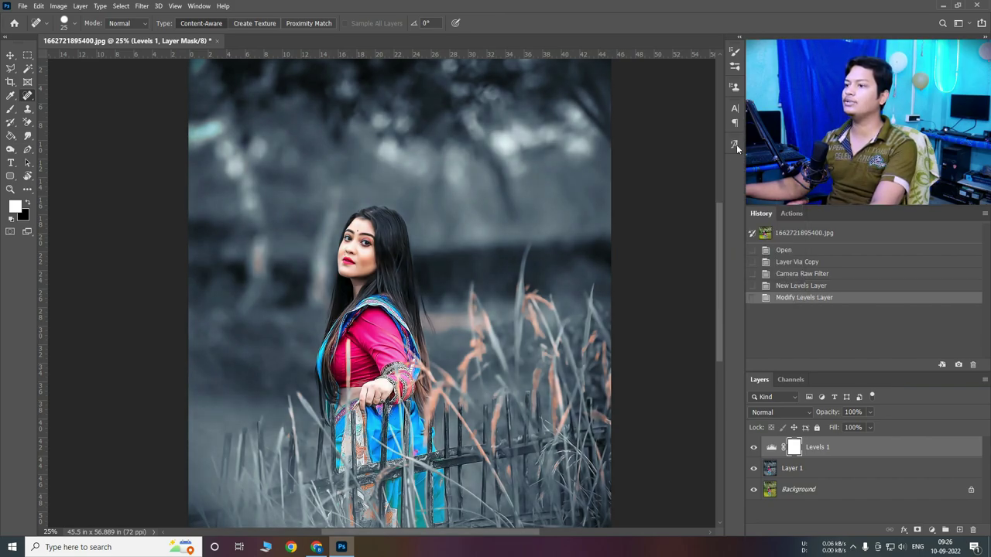
key("ctrl+minus")
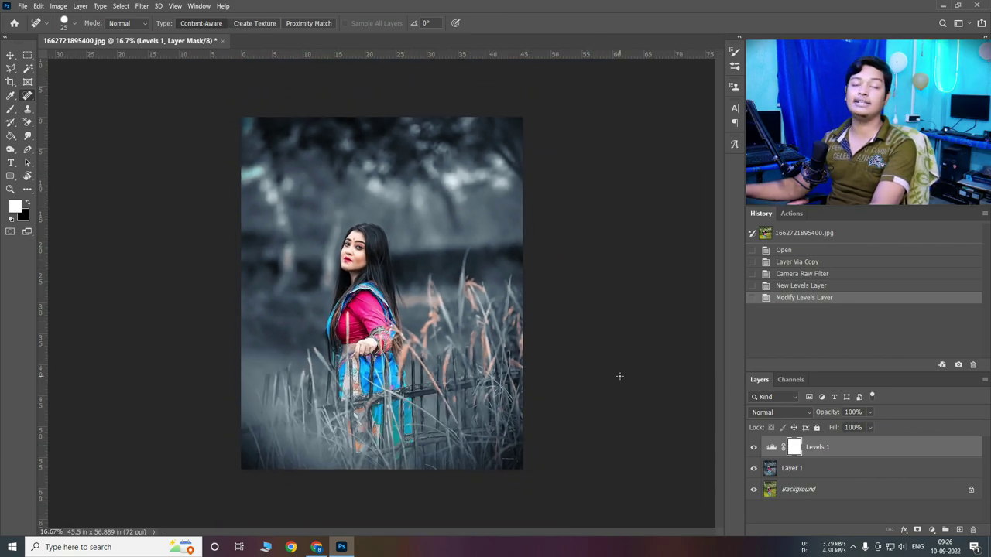
scroll(380, 265, "up", 8)
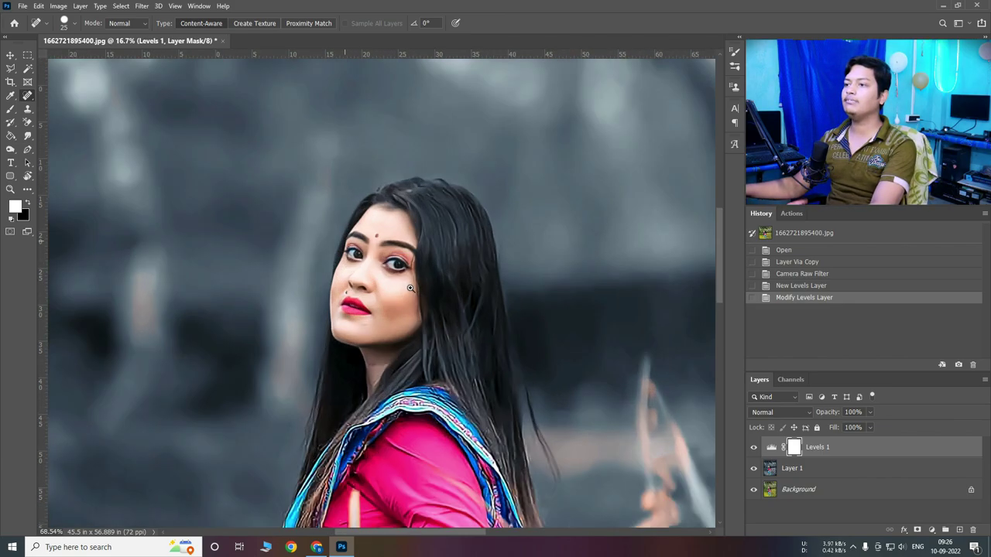
Add a Selective Color adjustment layer setting Yellows Black to -100
left_click(932, 530)
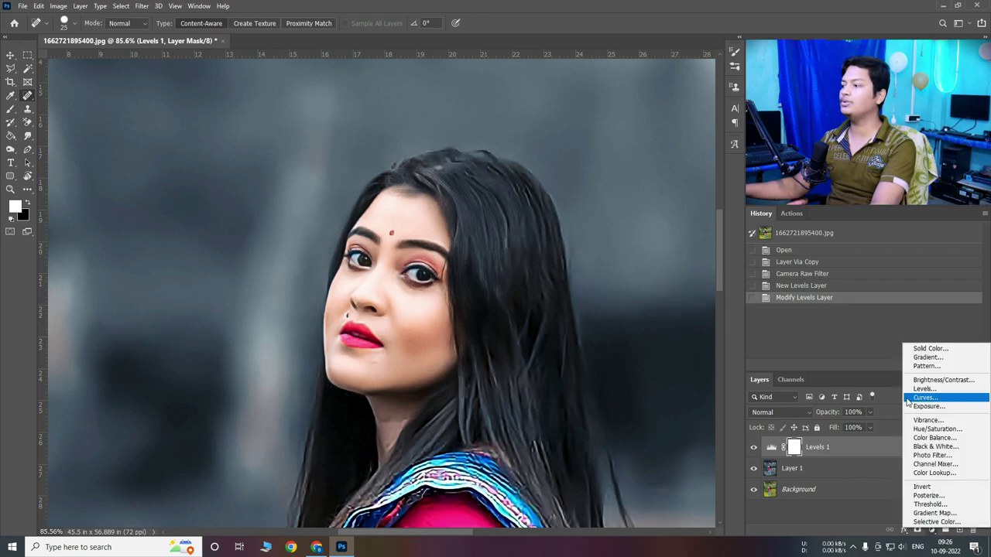
left_click(936, 522)
left_click(701, 179)
left_click(696, 197)
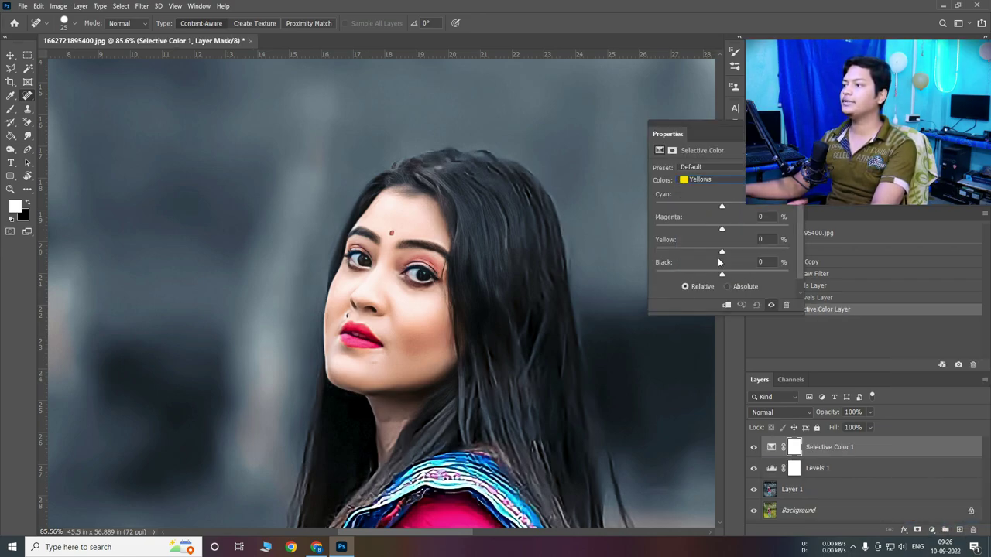
left_click_drag(722, 277, 479, 271)
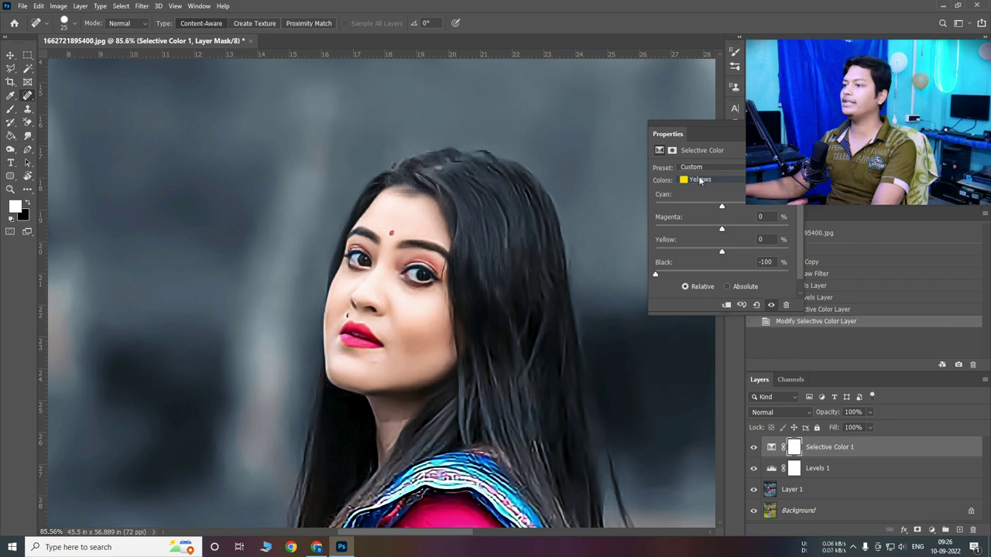
Compare the image with and without the Selective Color 1 layer
scroll(554, 210, "down", 1)
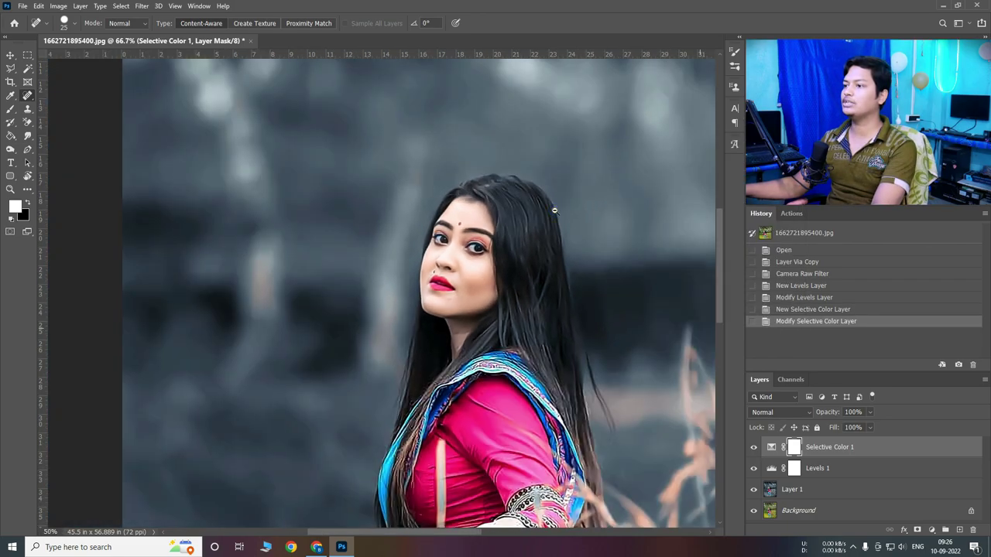
scroll(554, 210, "down", 2)
scroll(554, 210, "down", 1)
scroll(554, 209, "down", 1)
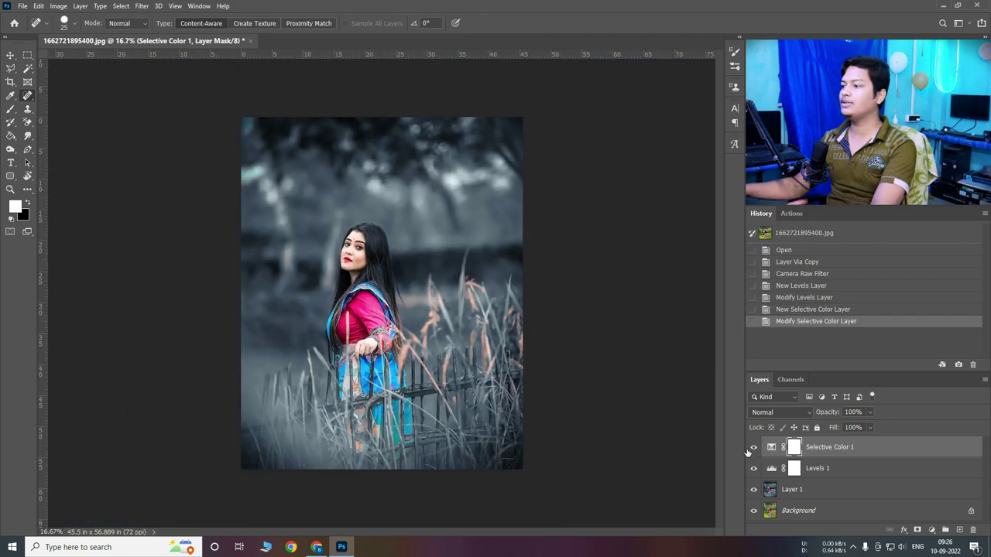
left_click(753, 447)
left_click(751, 448)
left_click(752, 448)
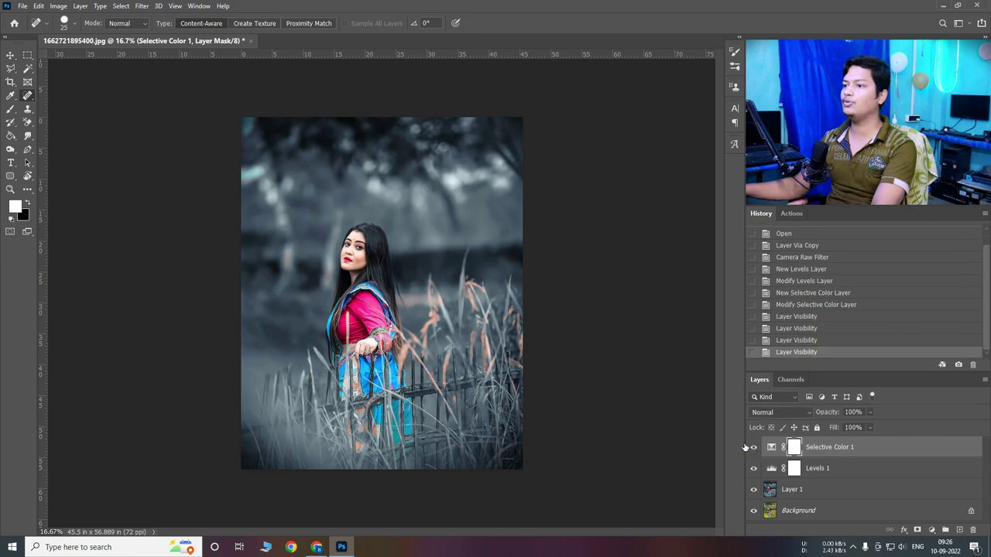
scroll(335, 248, "up", 1)
scroll(370, 245, "down", 1)
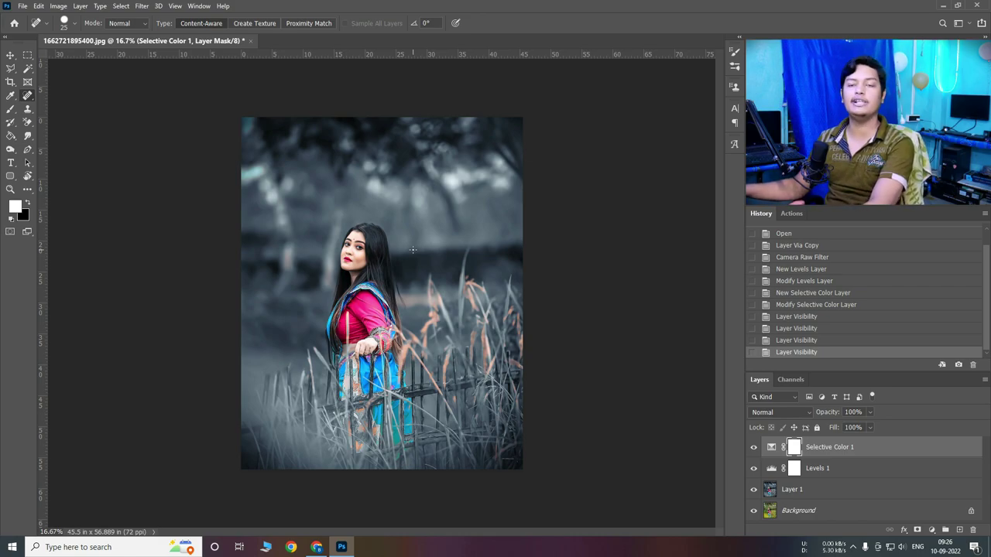
scroll(412, 249, "down", 1)
scroll(364, 275, "up", 1)
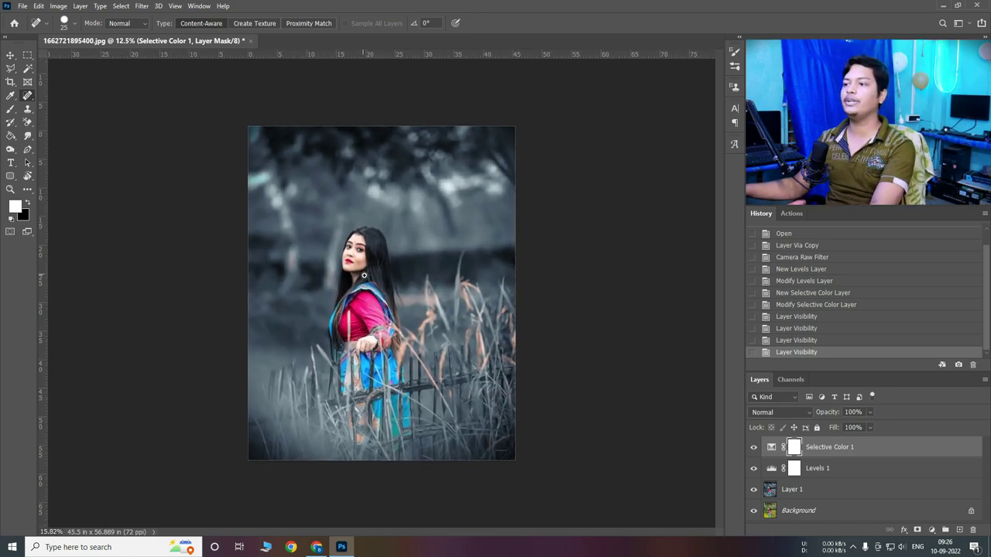
scroll(363, 274, "up", 1)
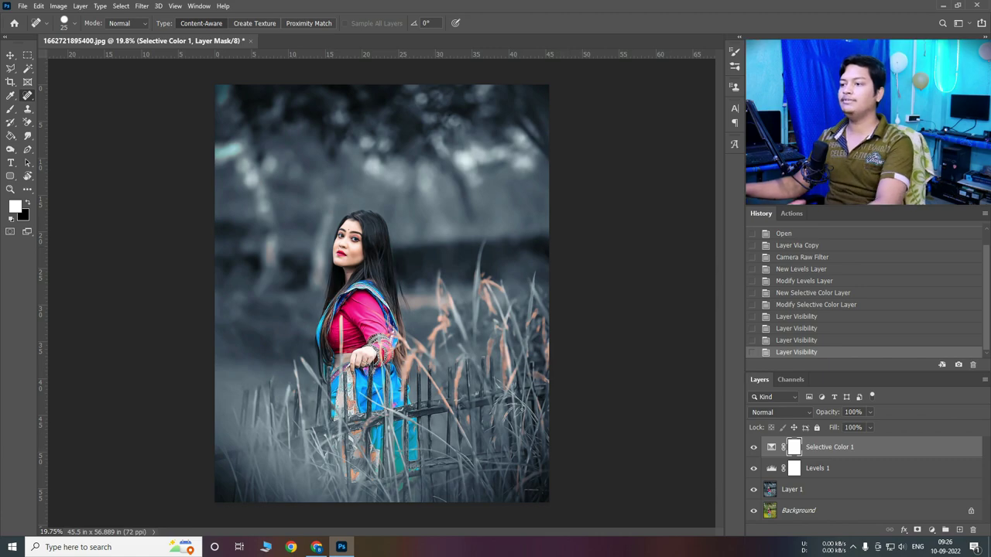